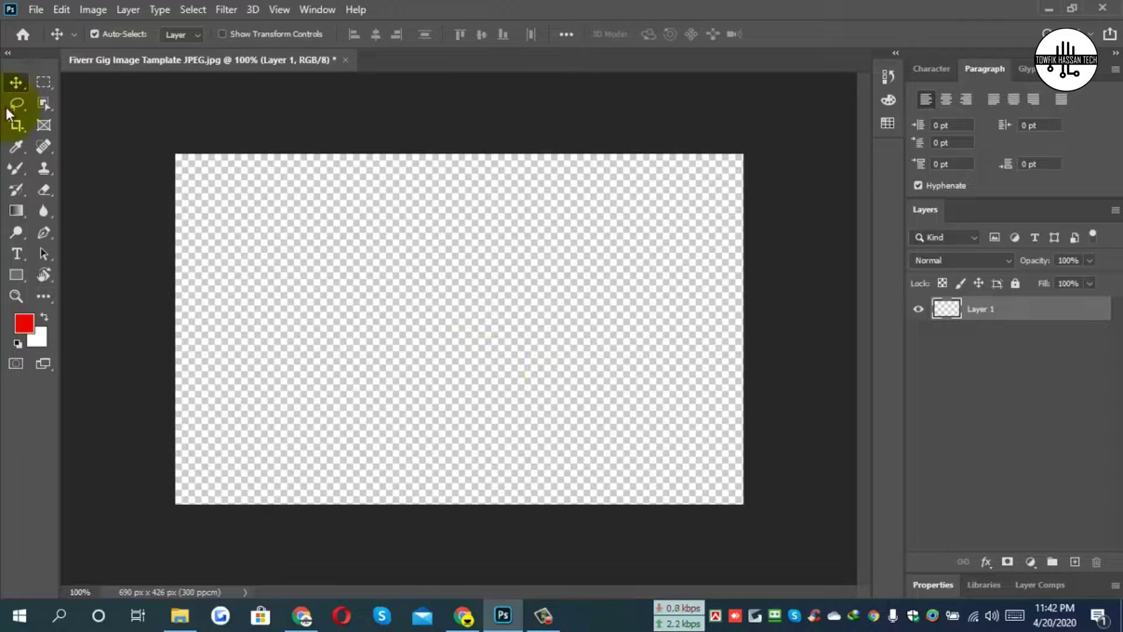
# Set the foreground colour to white (ffffff) and fill Layer 1 with it.
pyautogui.click(24, 323)
pyautogui.write('ffffff')
pyautogui.press('Return')
pyautogui.press('v')
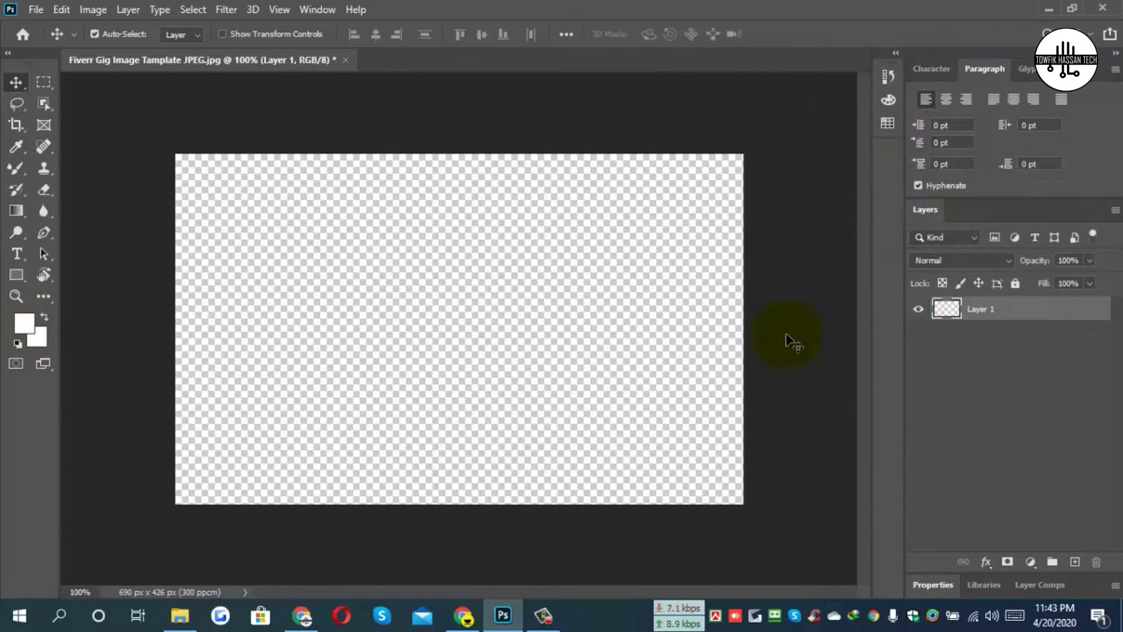
pyautogui.hotkey('alt', 'BackSpace')
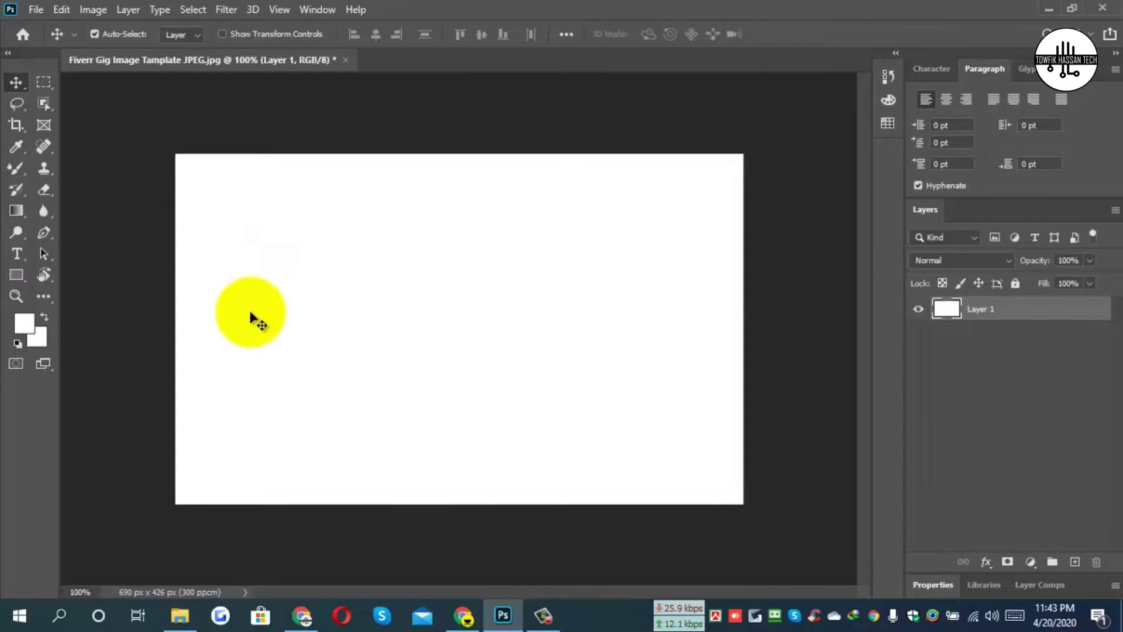
# Open the cutout images 1, 2 and 3 from the background removal folder, and return to the gig template document.
pyautogui.click(35, 9)
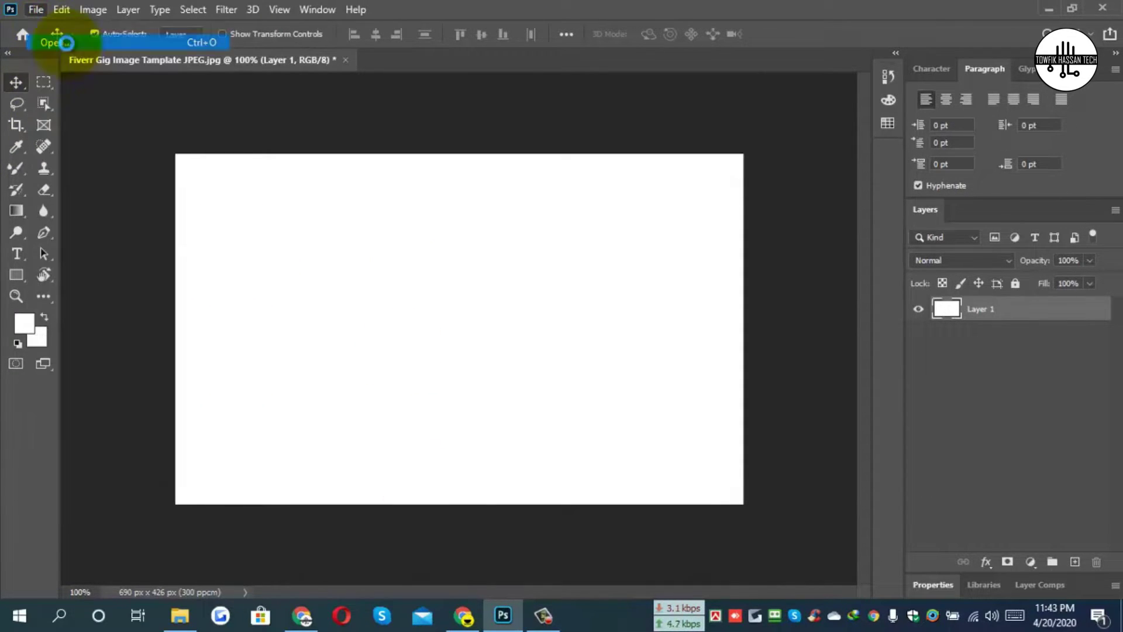
pyautogui.click(41, 36)
pyautogui.click(389, 219)
pyautogui.click(531, 216)
pyautogui.keyDown('shift'); pyautogui.click(705, 199); pyautogui.keyUp('shift')
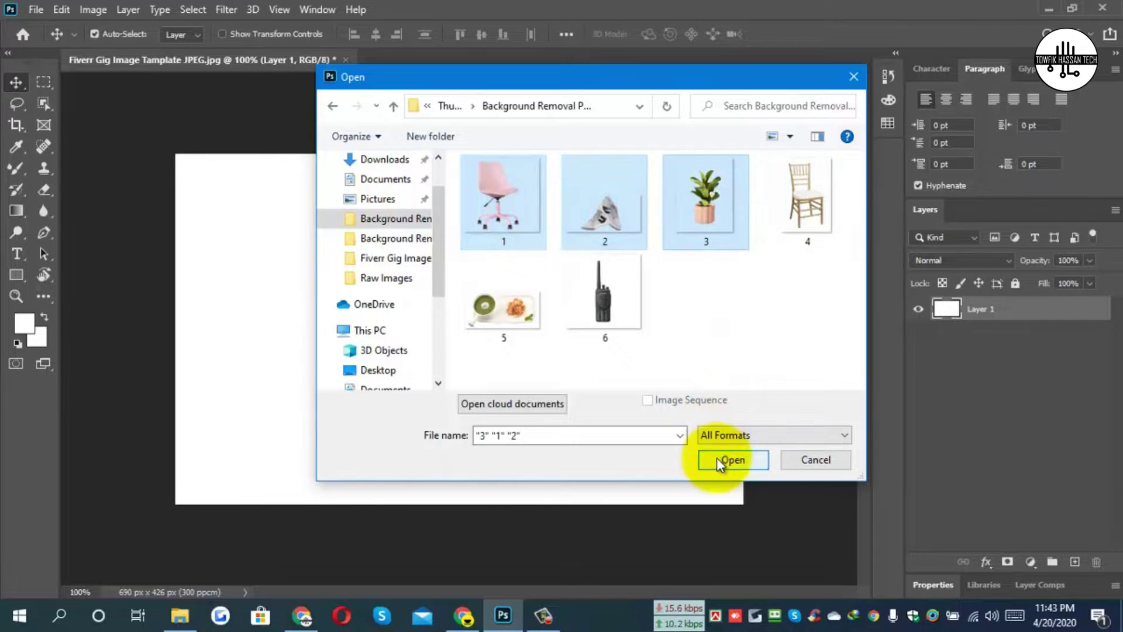
pyautogui.click(733, 460)
pyautogui.click(275, 59)
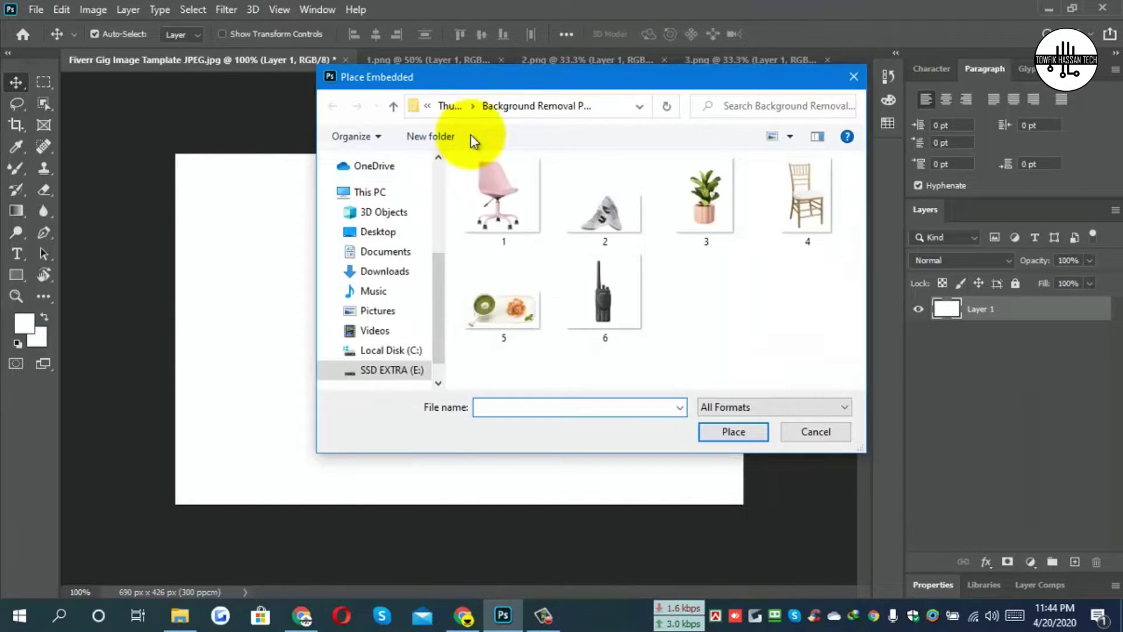
# Place images 1 (chair), 2 (shoes) and 3 (plant) as embedded layers in the gig template.
pyautogui.doubleClick(503, 201)
pyautogui.press('Escape')
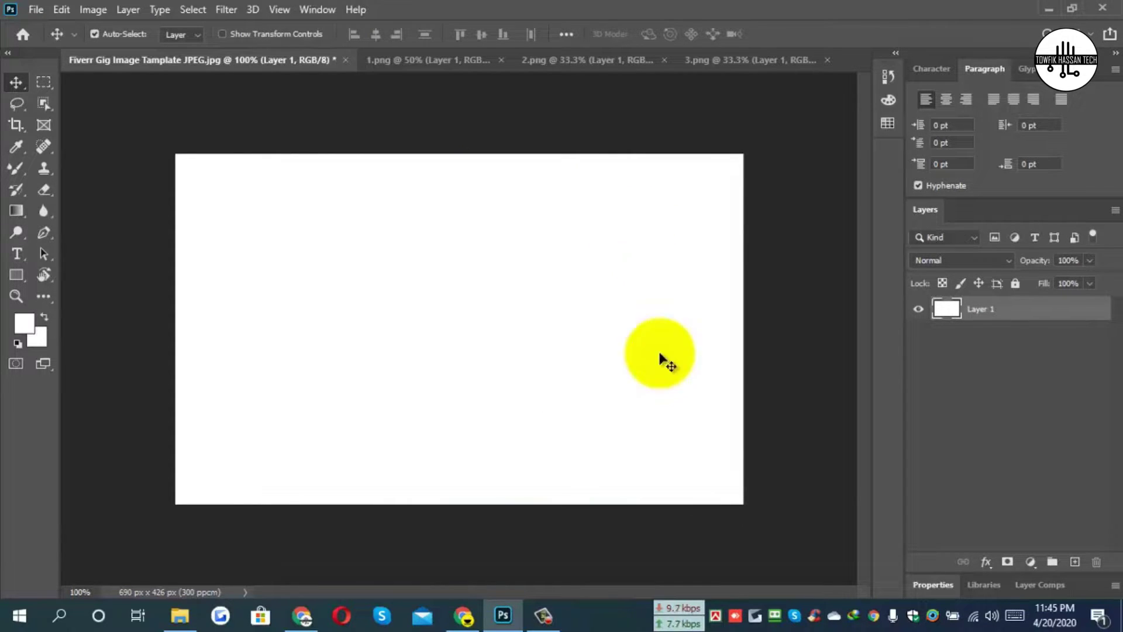
pyautogui.click(35, 9)
pyautogui.click(64, 337)
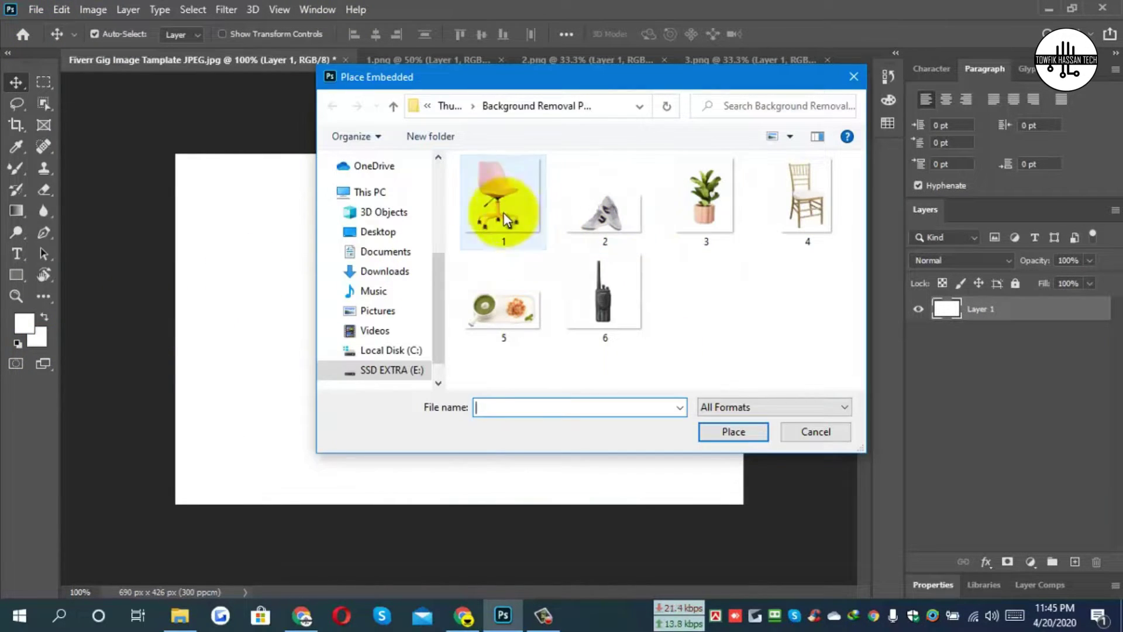
pyautogui.doubleClick(503, 211)
pyautogui.click(36, 9)
pyautogui.click(80, 336)
pyautogui.doubleClick(605, 211)
pyautogui.click(35, 10)
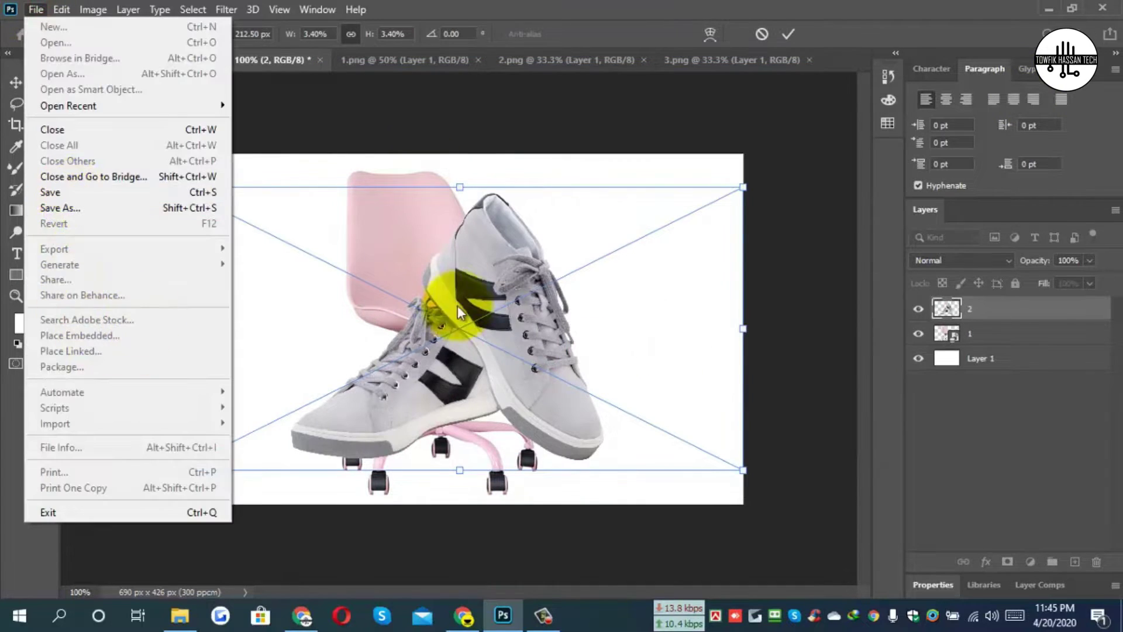
pyautogui.click(80, 335)
pyautogui.doubleClick(710, 188)
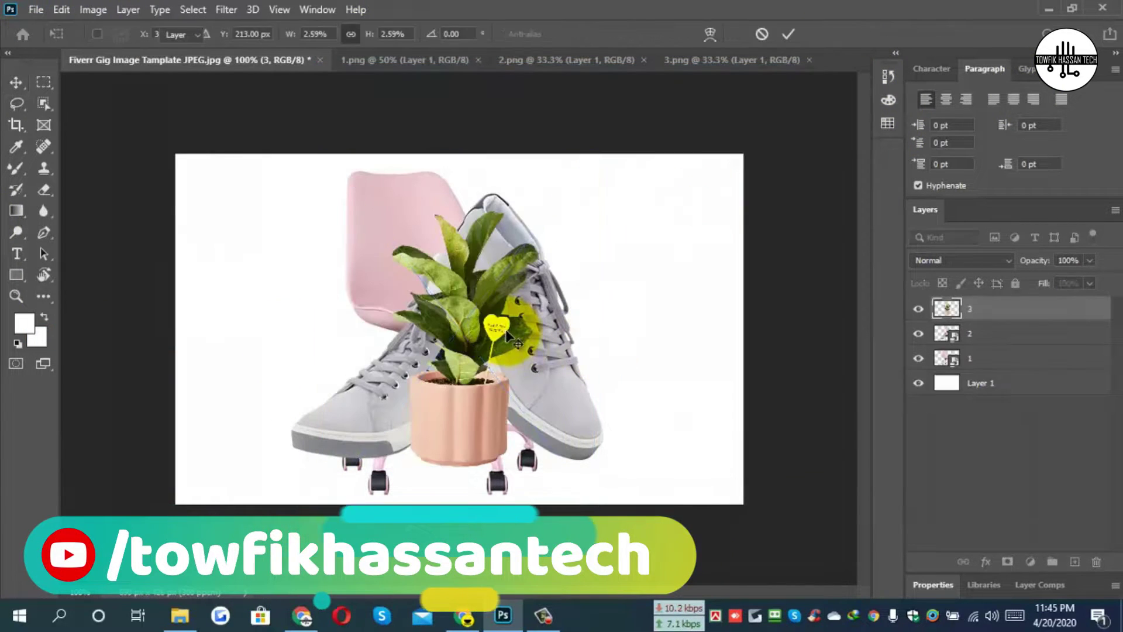
# Spread out the pictures: the plant on the canvas's right, the chair scaled to 3.53% on the left, and the shoes between them.
pyautogui.moveTo(507, 335); pyautogui.dragTo(655, 299)
pyautogui.press('Return')
pyautogui.moveTo(404, 246); pyautogui.dragTo(278, 269)
pyautogui.hotkey('ctrl', 't')
pyautogui.moveTo(409, 175)
pyautogui.mouseDown()
pyautogui.moveTo(397, 209)
pyautogui.moveTo(407, 186)
pyautogui.mouseUp()
pyautogui.moveTo(264, 281); pyautogui.dragTo(259, 276)
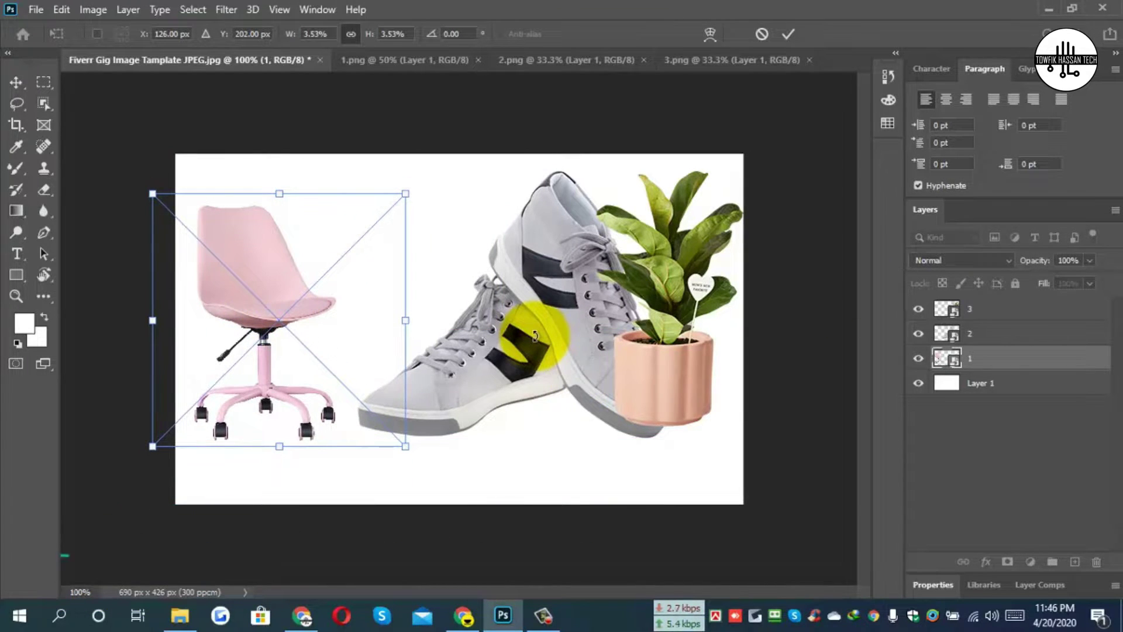
pyautogui.press('Return')
pyautogui.click(550, 308)
pyautogui.moveTo(550, 307); pyautogui.dragTo(574, 269)
# Draw a white rectangle of about 446 × 517 px over the shoes and tilt it about -14°.
pyautogui.click(17, 274)
pyautogui.moveTo(321, 127)
pyautogui.mouseDown()
pyautogui.moveTo(574, 407)
pyautogui.moveTo(690, 554)
pyautogui.mouseUp()
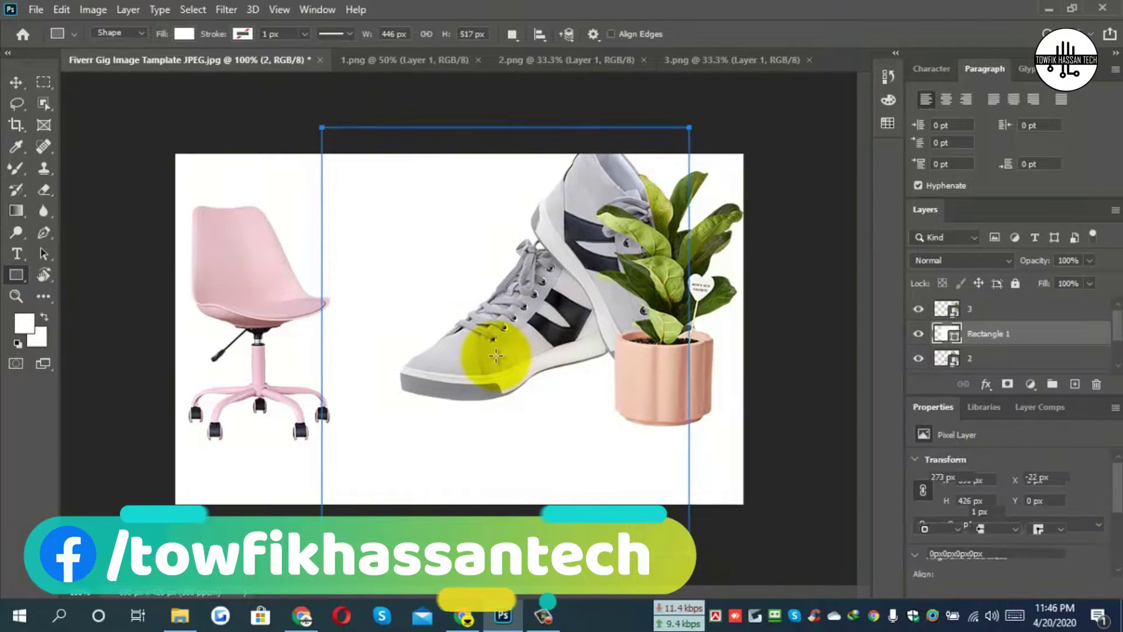
pyautogui.press('v')
pyautogui.hotkey('ctrl', 't')
pyautogui.moveTo(728, 92); pyautogui.dragTo(673, 55)
pyautogui.moveTo(493, 359); pyautogui.dragTo(603, 290)
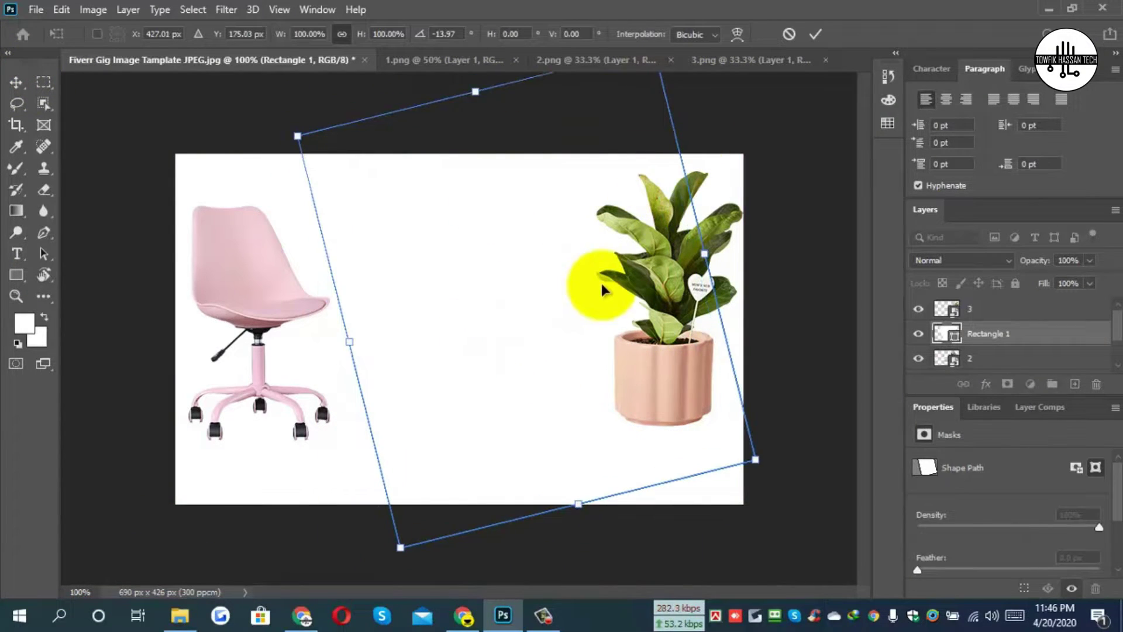
pyautogui.press('Return')
# Try a drop shadow on the white rectangle, and delete the rectangle.
pyautogui.doubleClick(1018, 335)
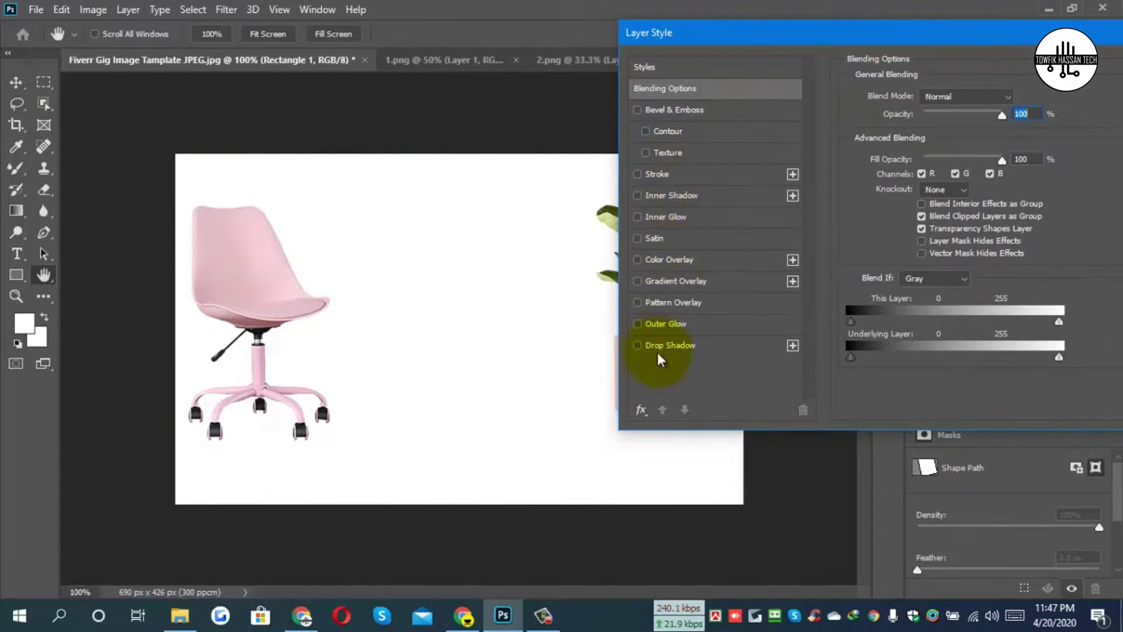
pyautogui.click(657, 346)
pyautogui.moveTo(1011, 36); pyautogui.dragTo(890, 38)
pyautogui.press('Escape')
pyautogui.press('Delete')
# Shrink the shoes to fit between the chair and the plant, and shift the plant slightly left.
pyautogui.click(564, 295)
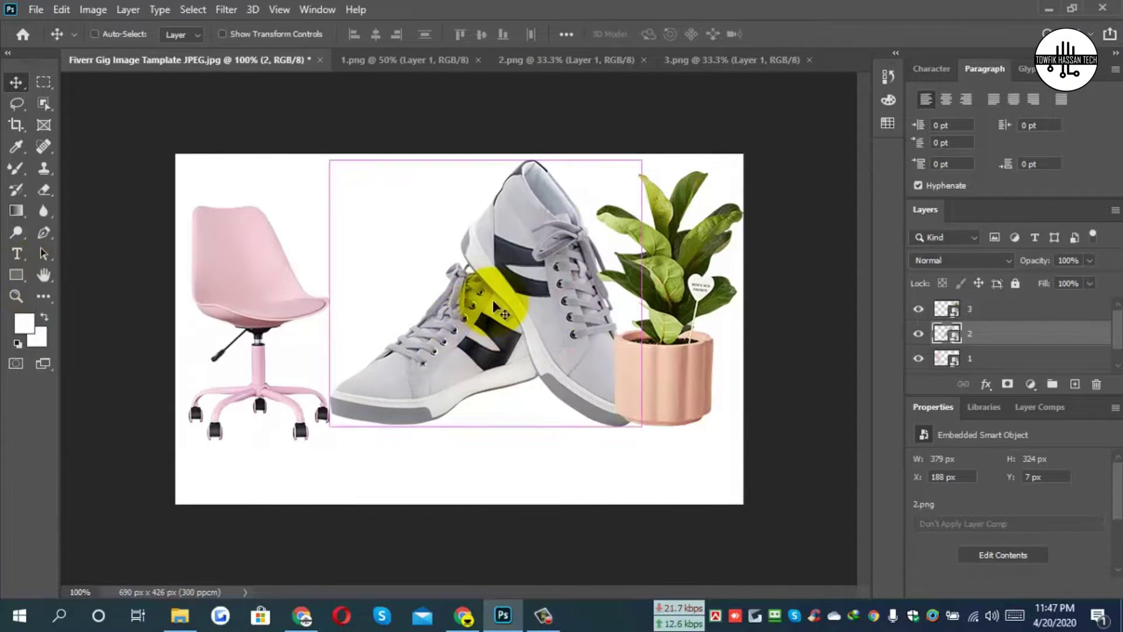
pyautogui.moveTo(582, 165); pyautogui.dragTo(673, 306)
pyautogui.press('Return')
pyautogui.click(702, 264)
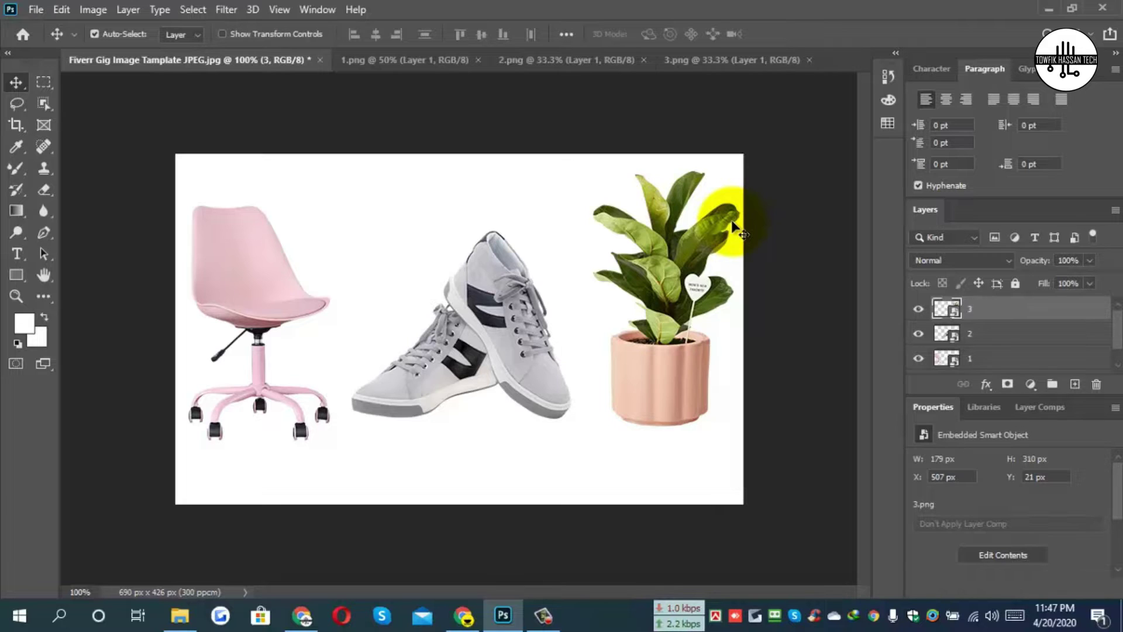
pyautogui.click(36, 10)
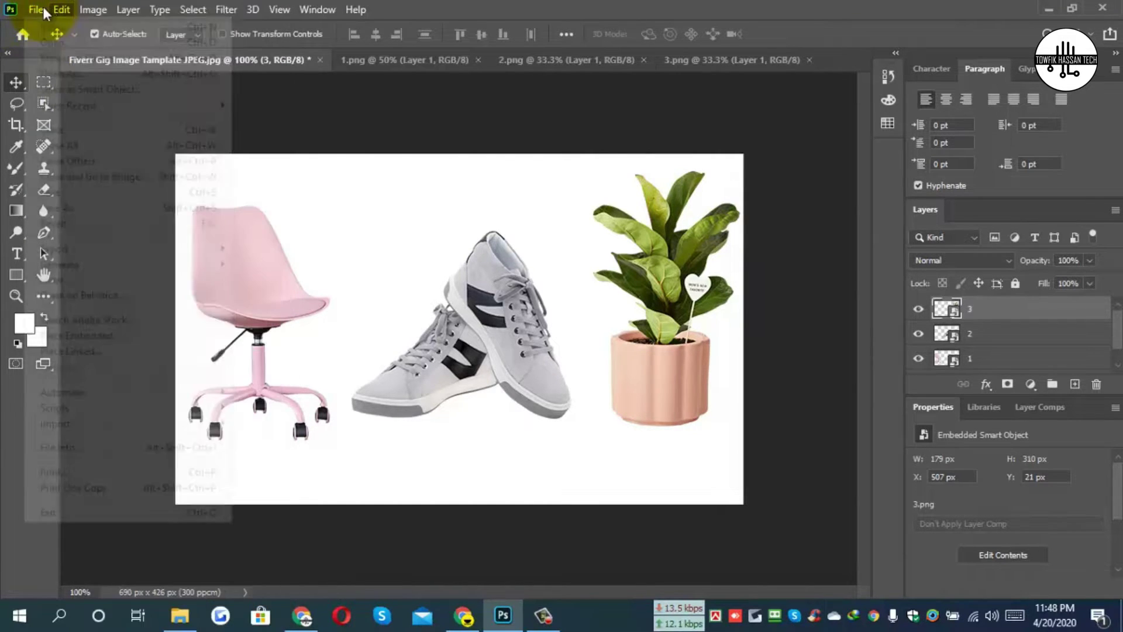
pyautogui.click(354, 155)
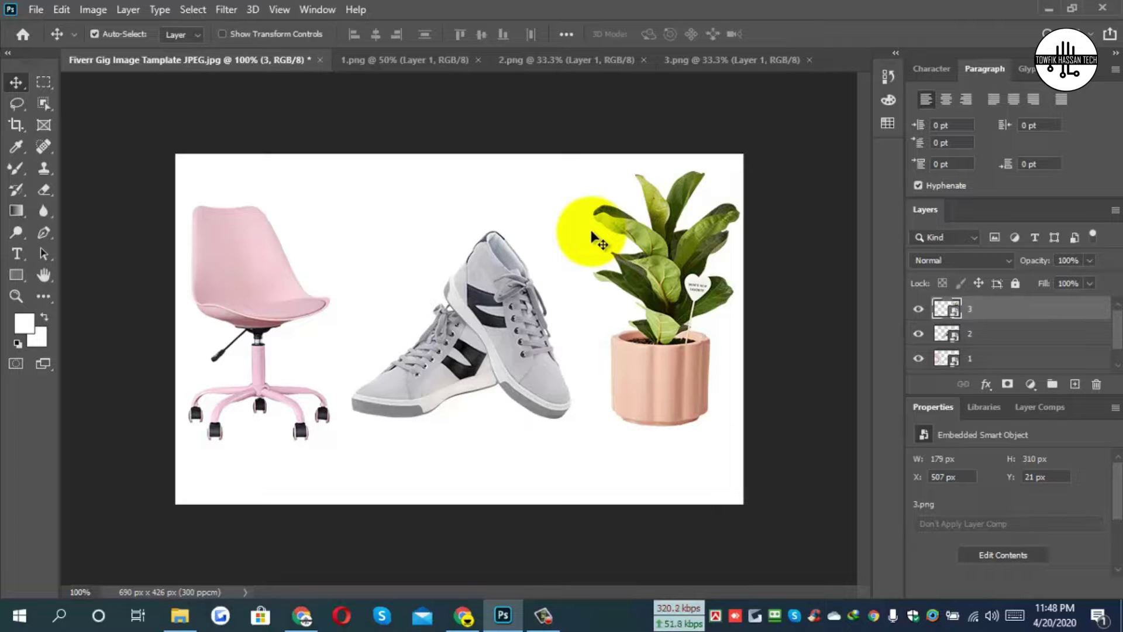
pyautogui.hotkey('ctrl', 'shift', 's')
pyautogui.press('Escape')
pyautogui.click(62, 9)
pyautogui.click(33, 10)
# Save a JPEG copy named Fiverr Gig Image Tamplate JPEG to the Desktop, accepting the JPEG options.
pyautogui.click(34, 9)
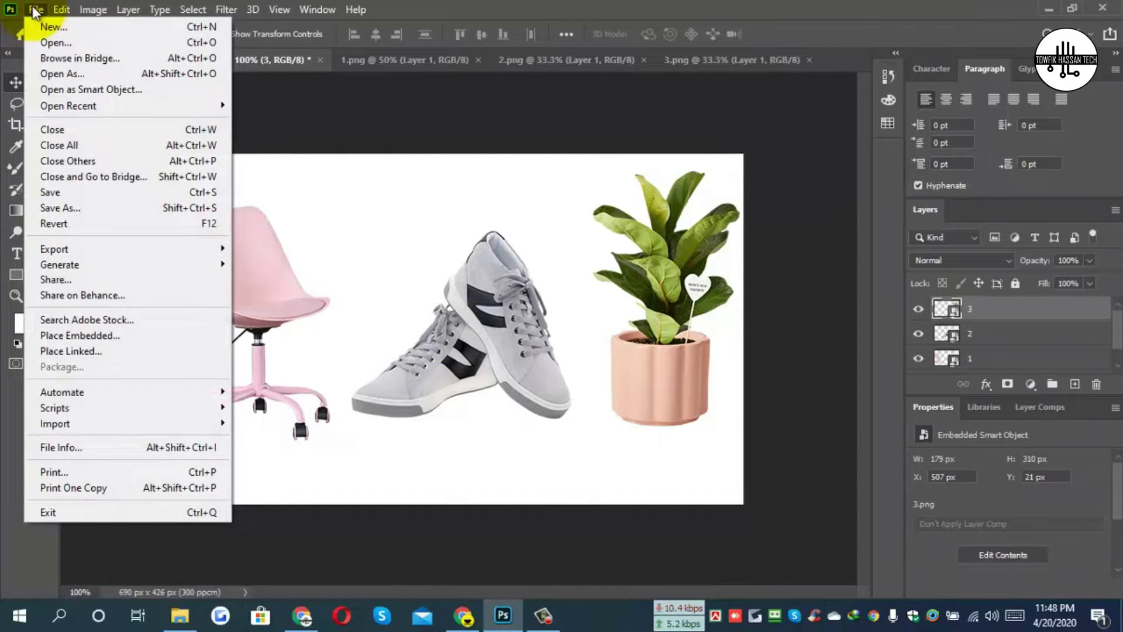
pyautogui.click(76, 212)
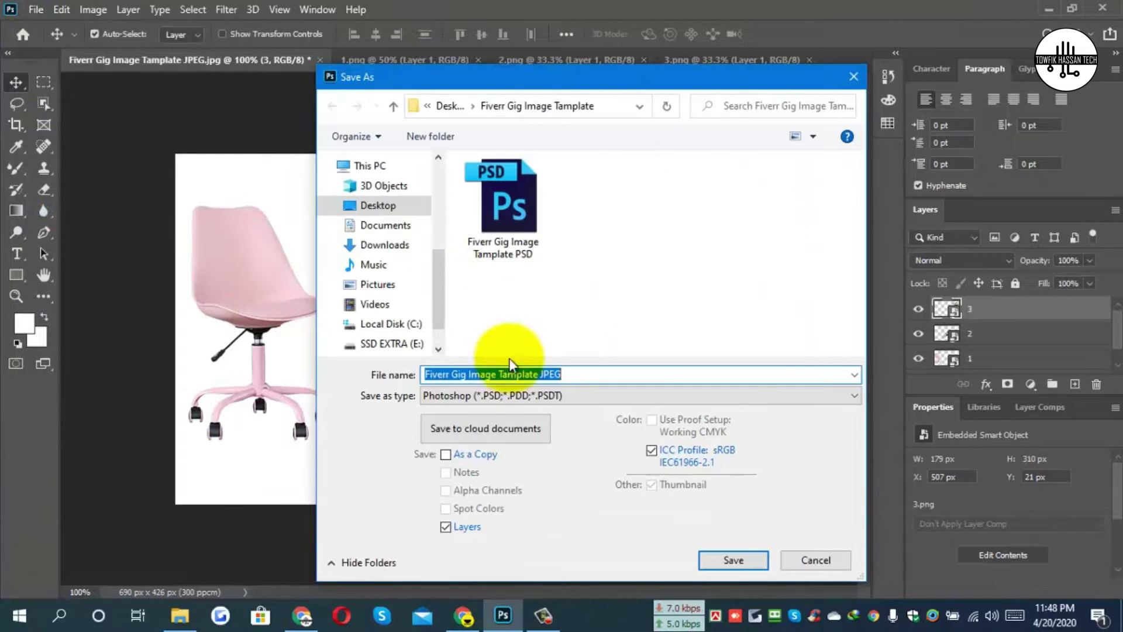
pyautogui.click(500, 396)
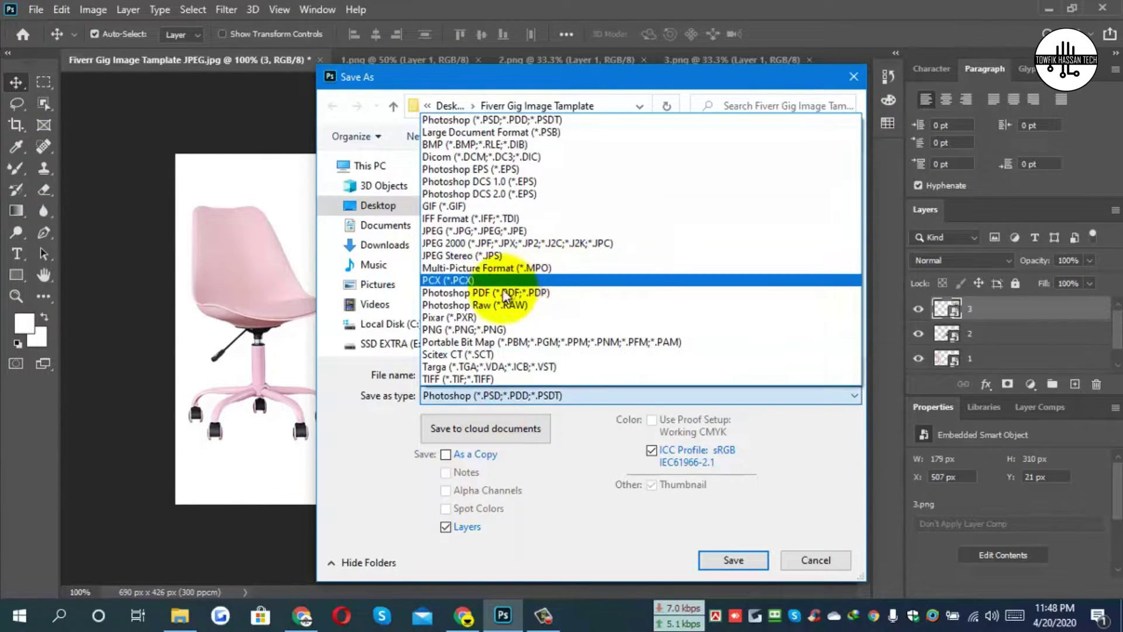
pyautogui.click(448, 231)
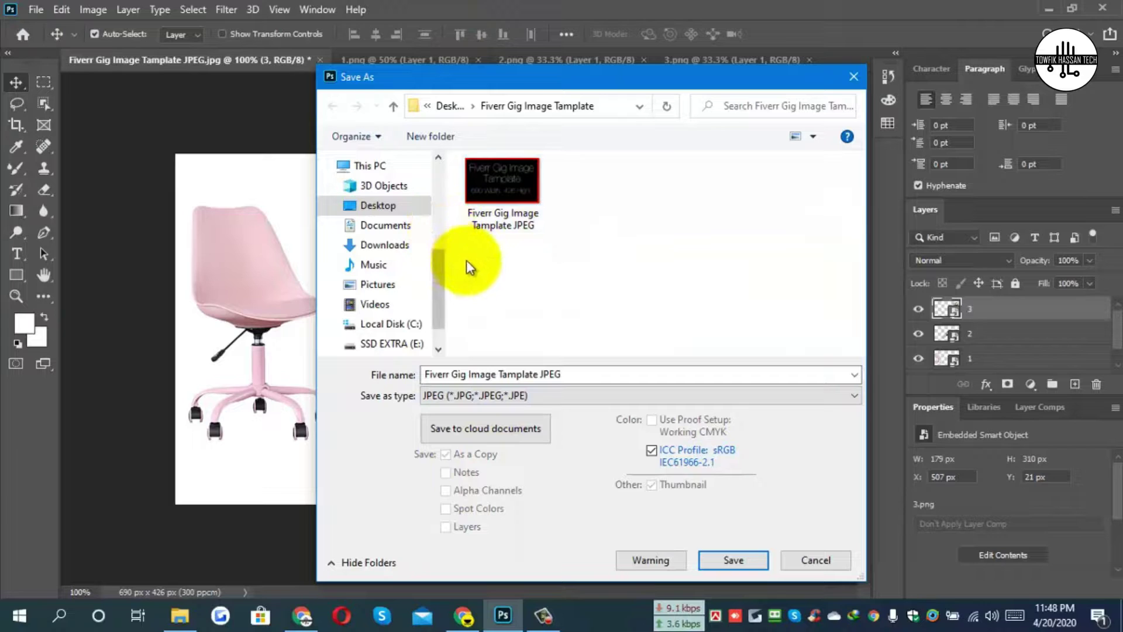
pyautogui.scroll(5, 398, 200)
pyautogui.click(362, 192)
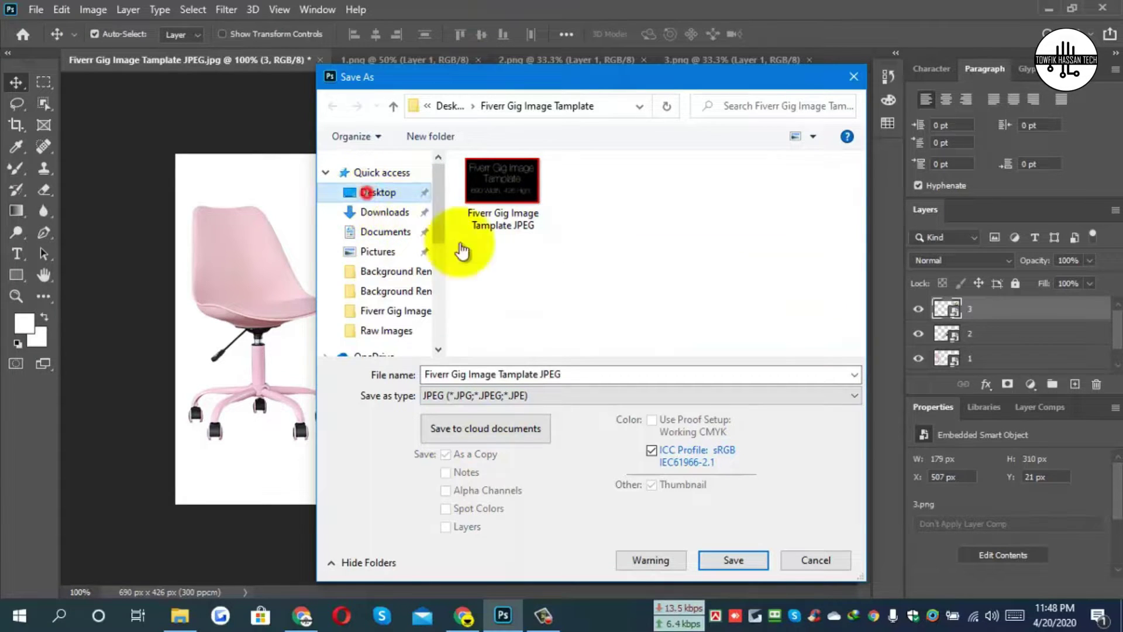
pyautogui.click(726, 559)
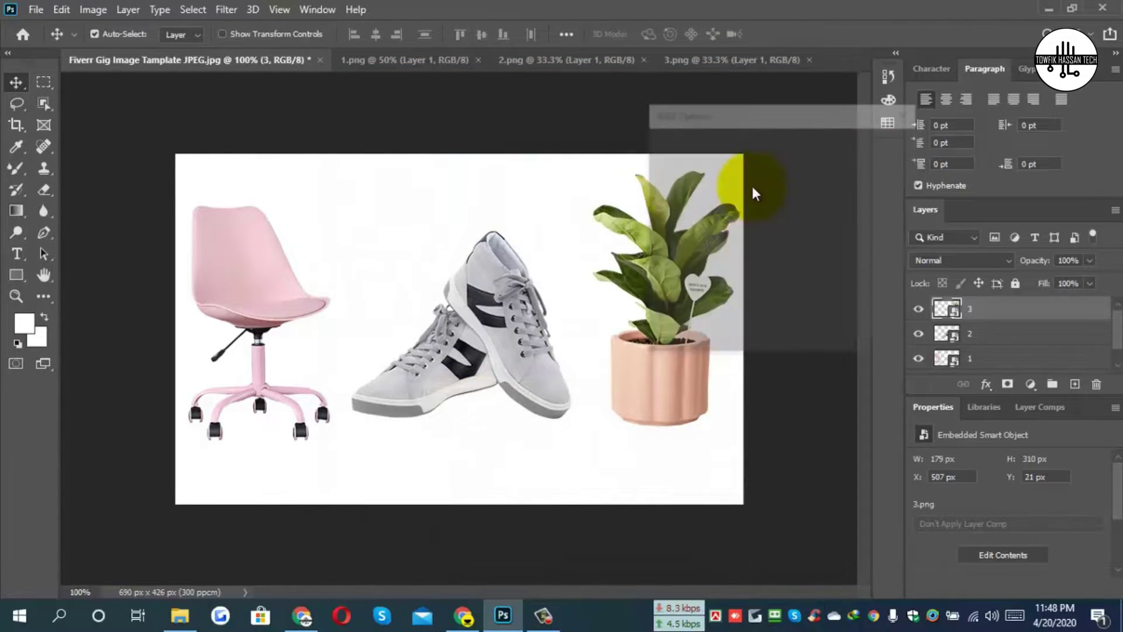
pyautogui.click(879, 144)
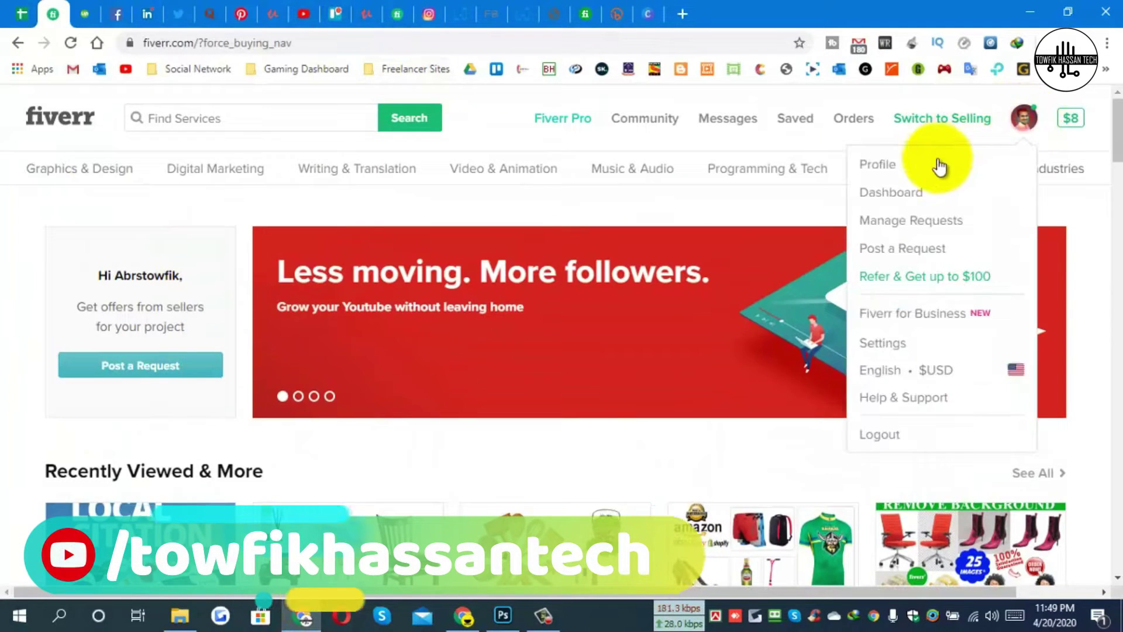
# On Fiverr in the browser, open the seller profile's background removal gig for editing and go to its gallery.
pyautogui.click(885, 166)
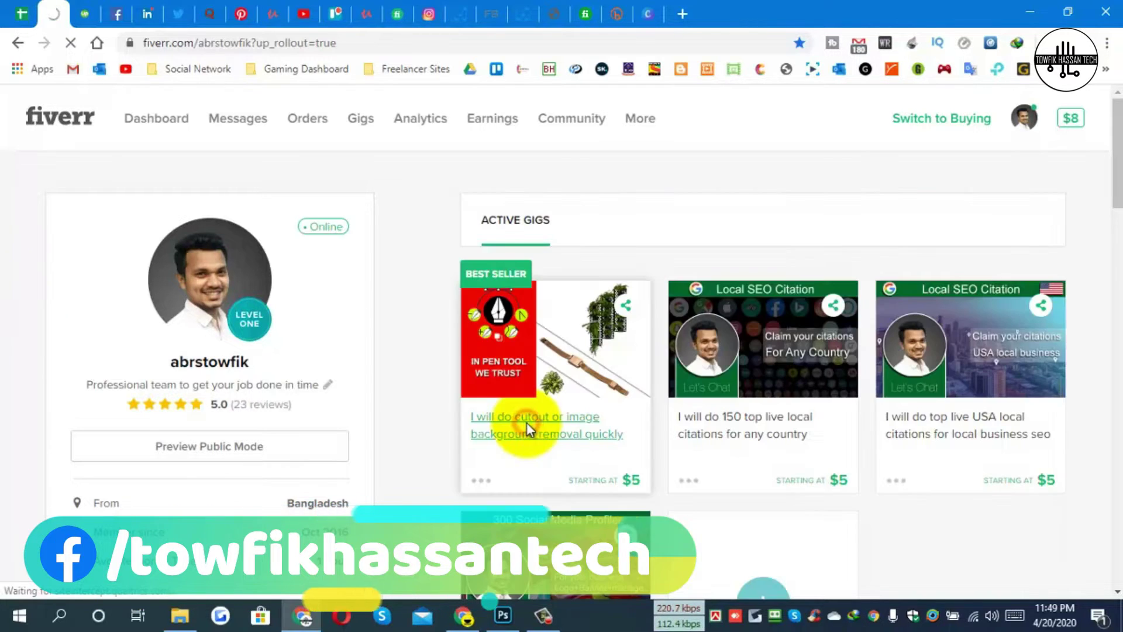
pyautogui.click(527, 429)
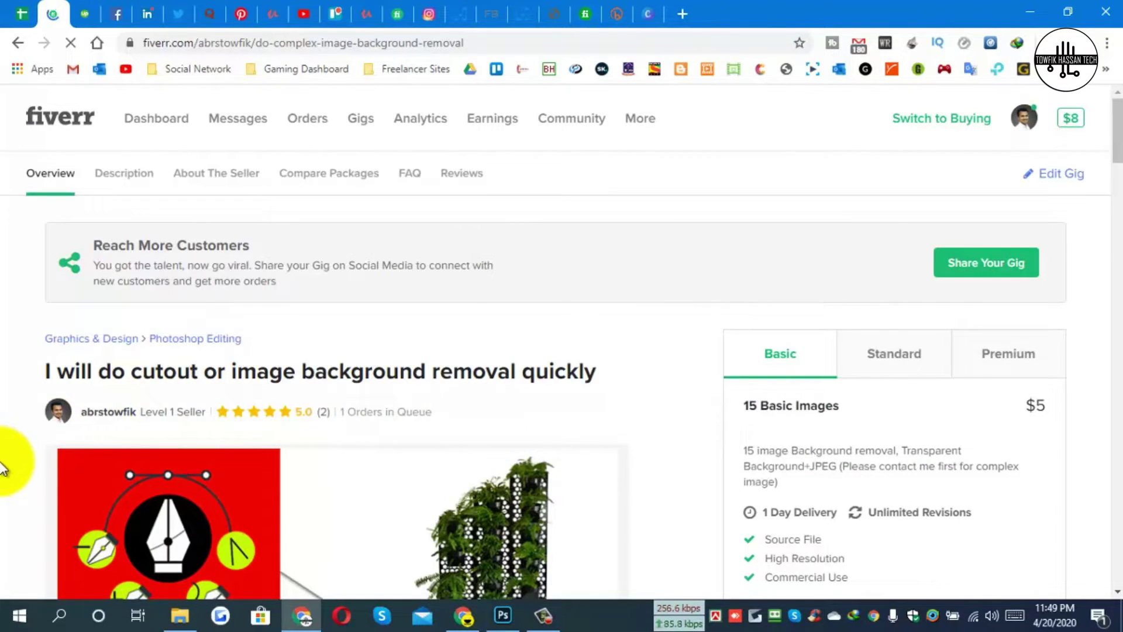
pyautogui.scroll(-4, 4, 465)
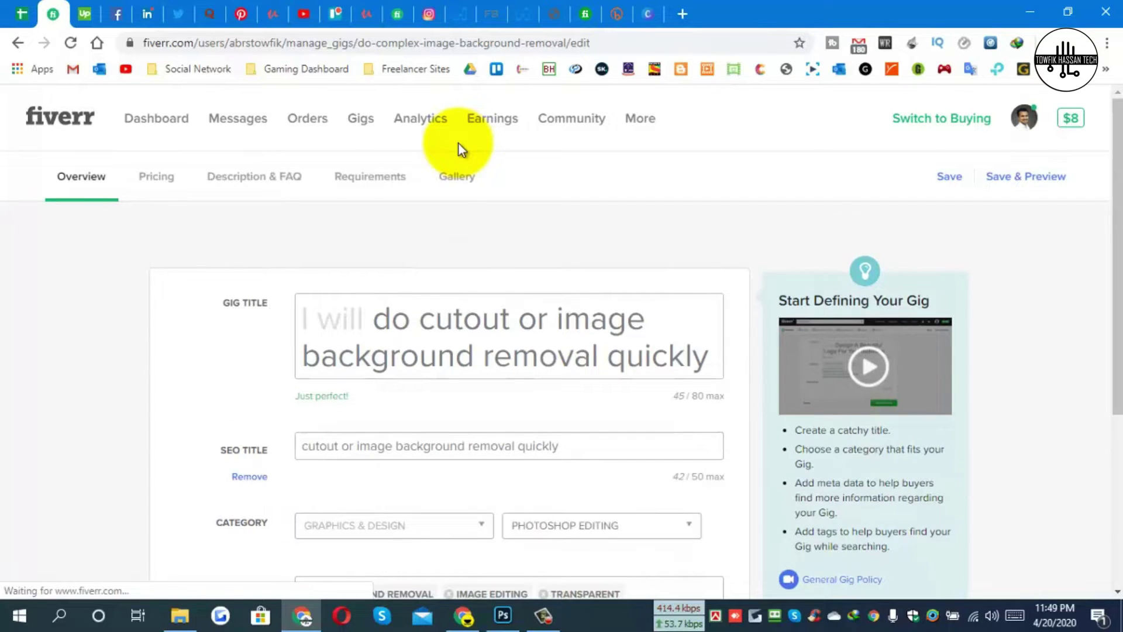
pyautogui.click(454, 180)
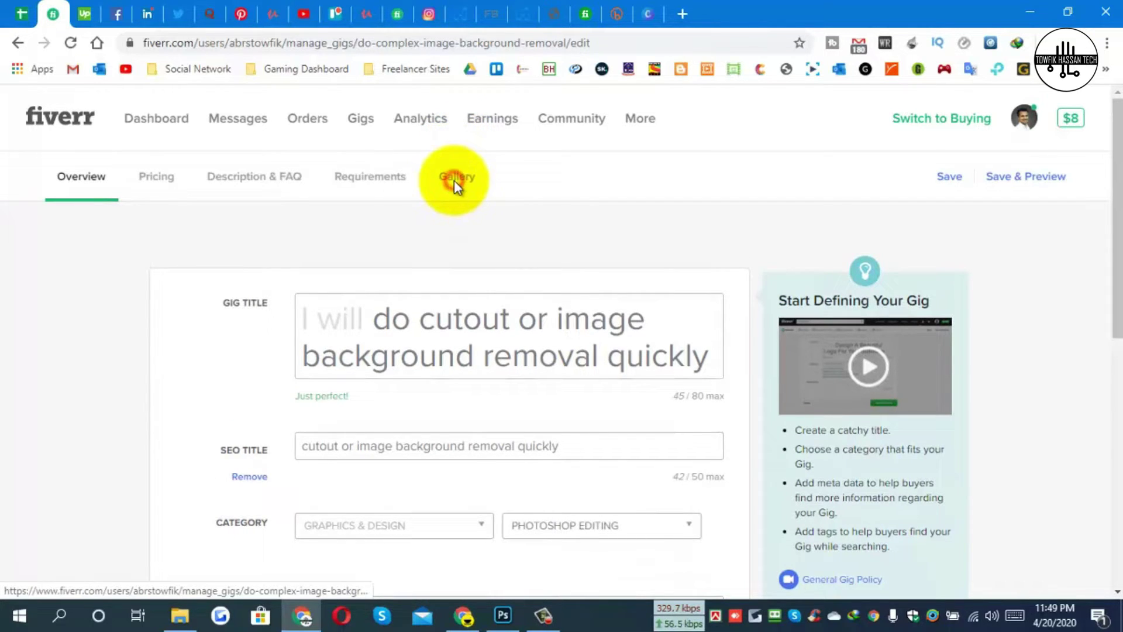
# Remove the existing gig photos and upload Fiverr Gig Image Tamplate JPEG from the Desktop as the primary photo.
pyautogui.scroll(-4, 53, 391)
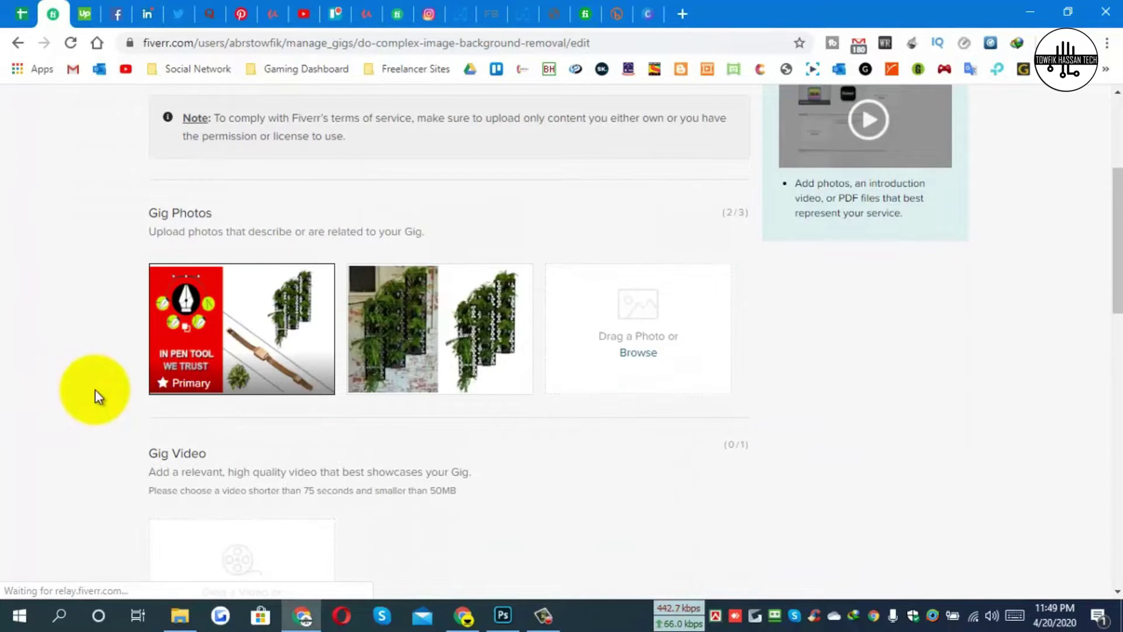
pyautogui.click(157, 327)
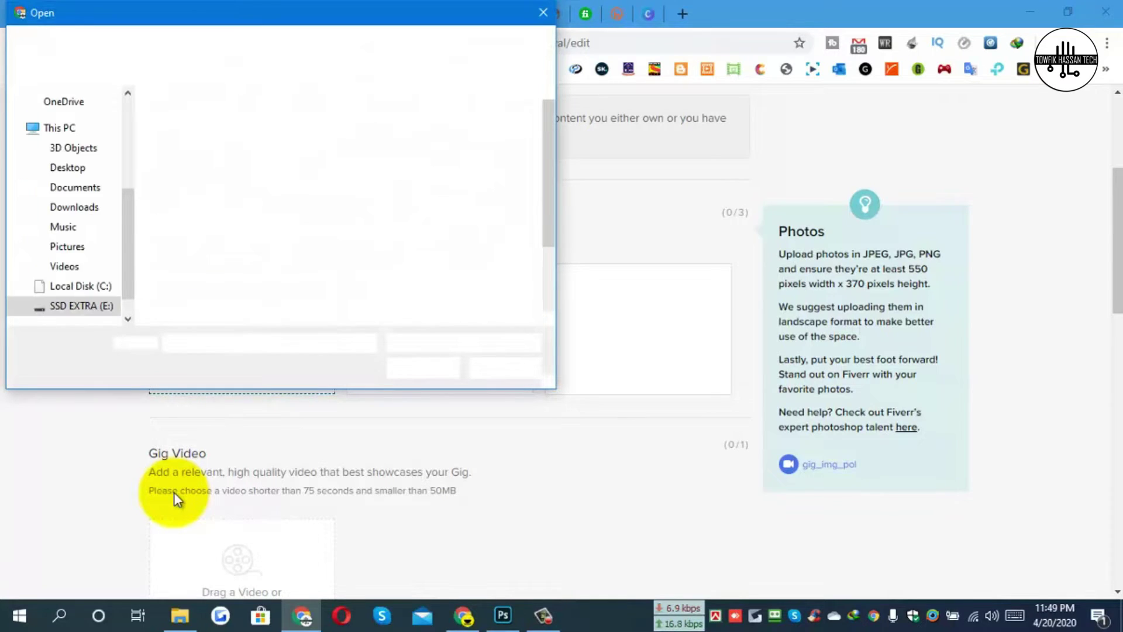
pyautogui.scroll(3, 79, 228)
pyautogui.scroll(1, 80, 230)
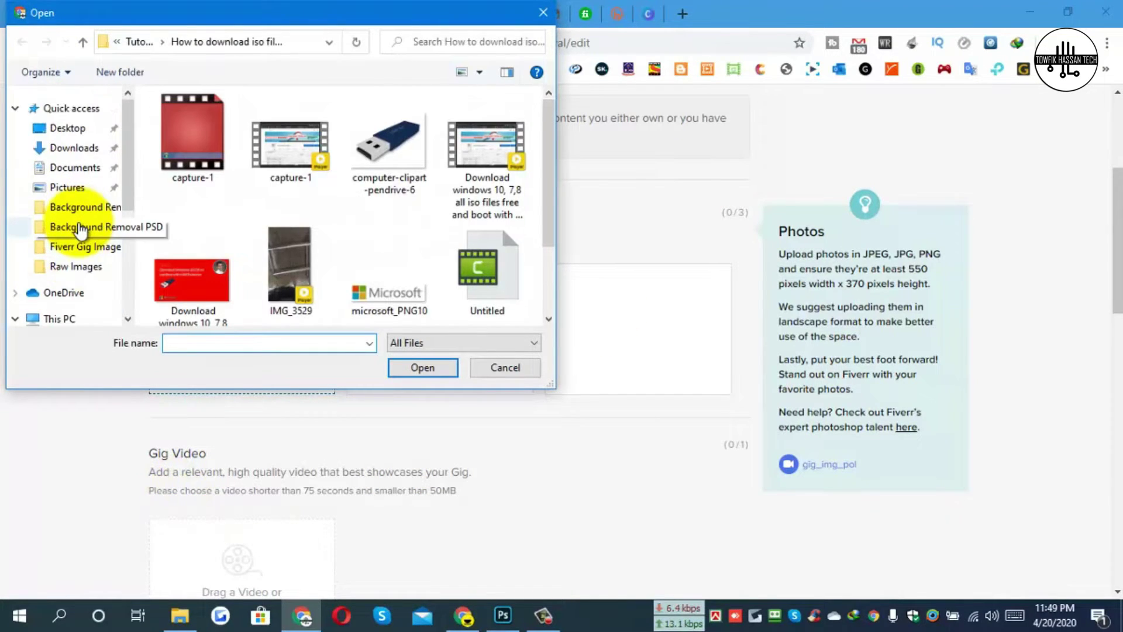
pyautogui.click(60, 136)
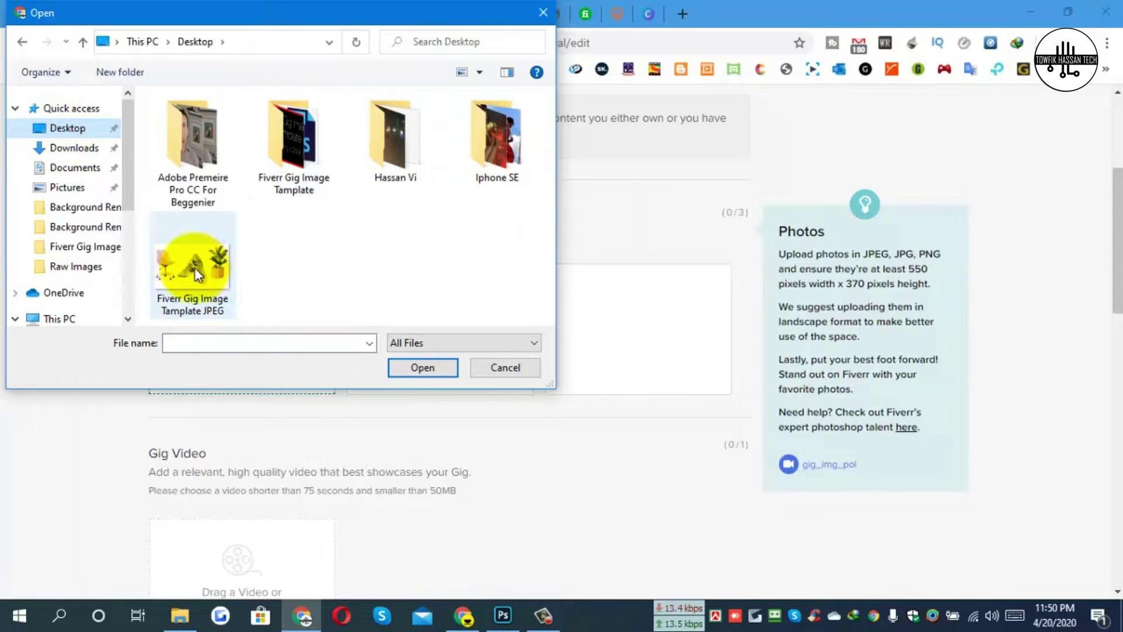
pyautogui.doubleClick(193, 268)
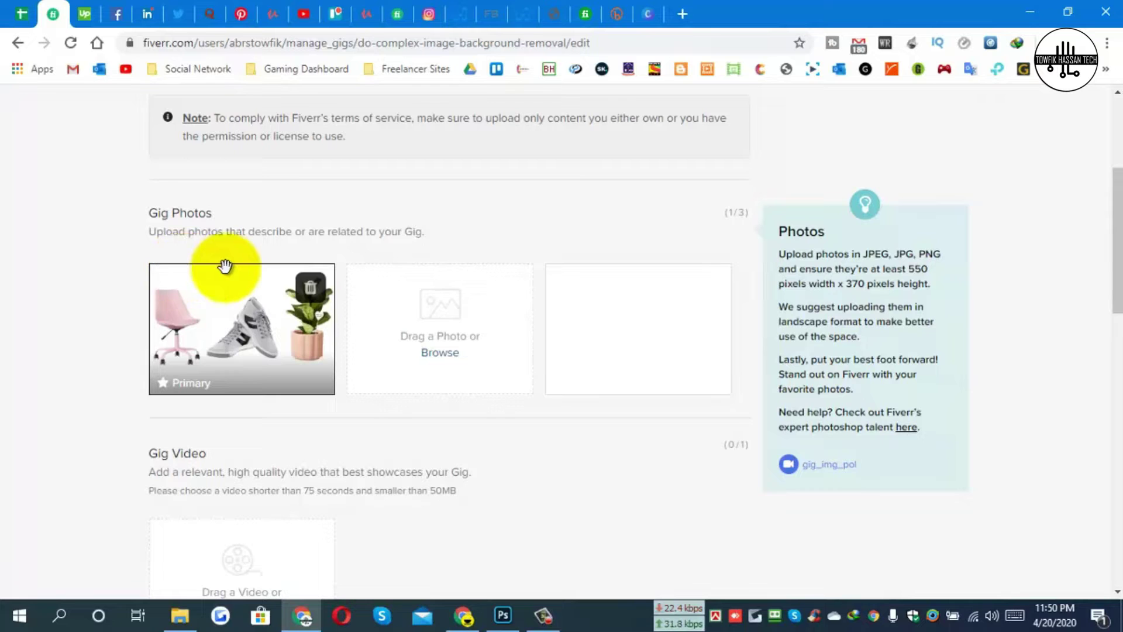
pyautogui.scroll(-12, 753, 401)
pyautogui.click(708, 319)
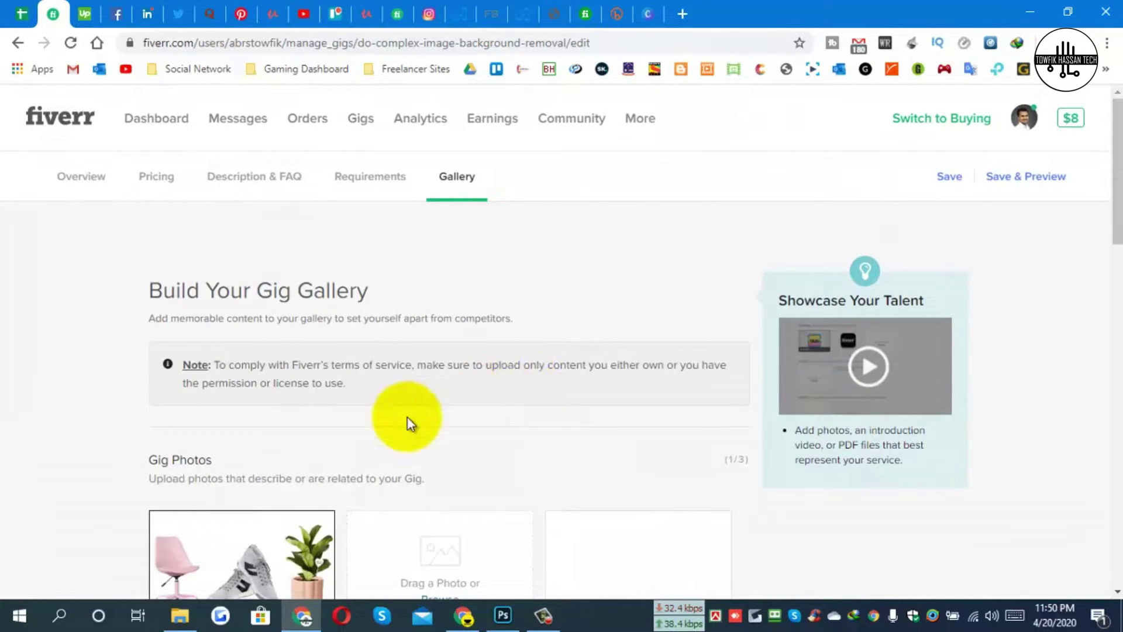
pyautogui.moveTo(272, 522)
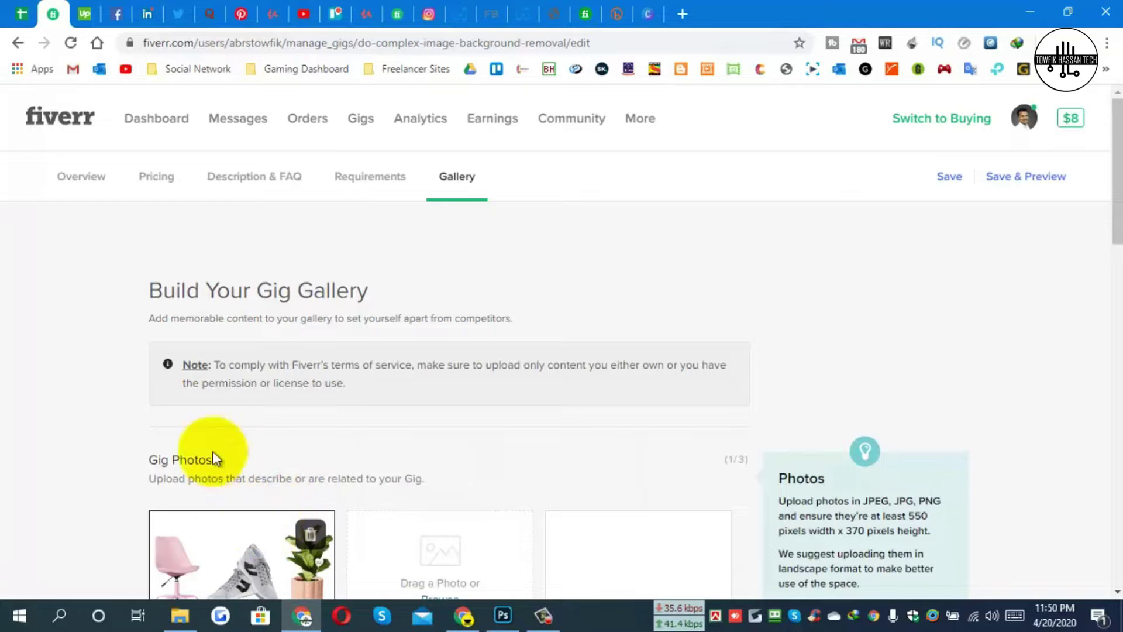
# Open the seller profile on Fiverr to check the gig's new image, and switch back to Photoshop.
pyautogui.click(1021, 122)
pyautogui.click(911, 164)
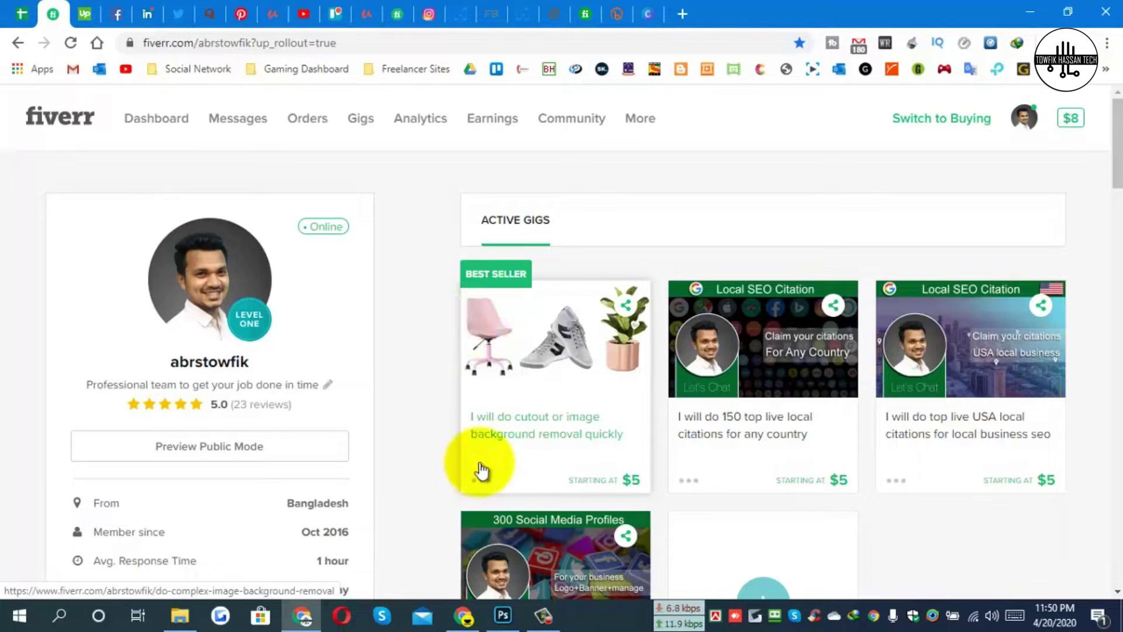
pyautogui.click(504, 616)
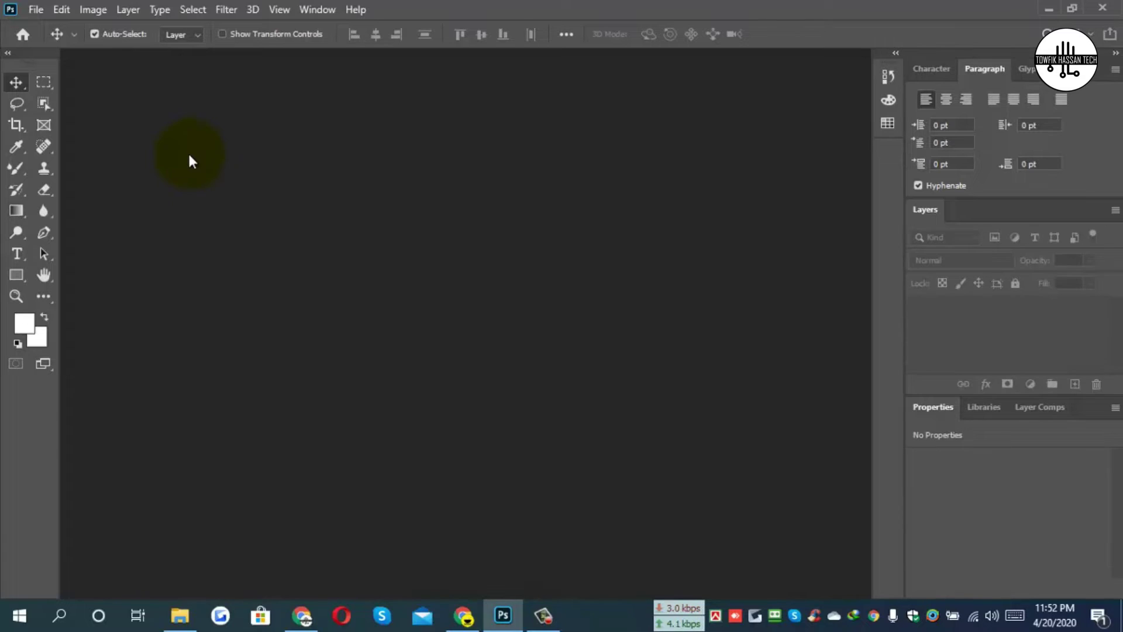
pyautogui.click(36, 12)
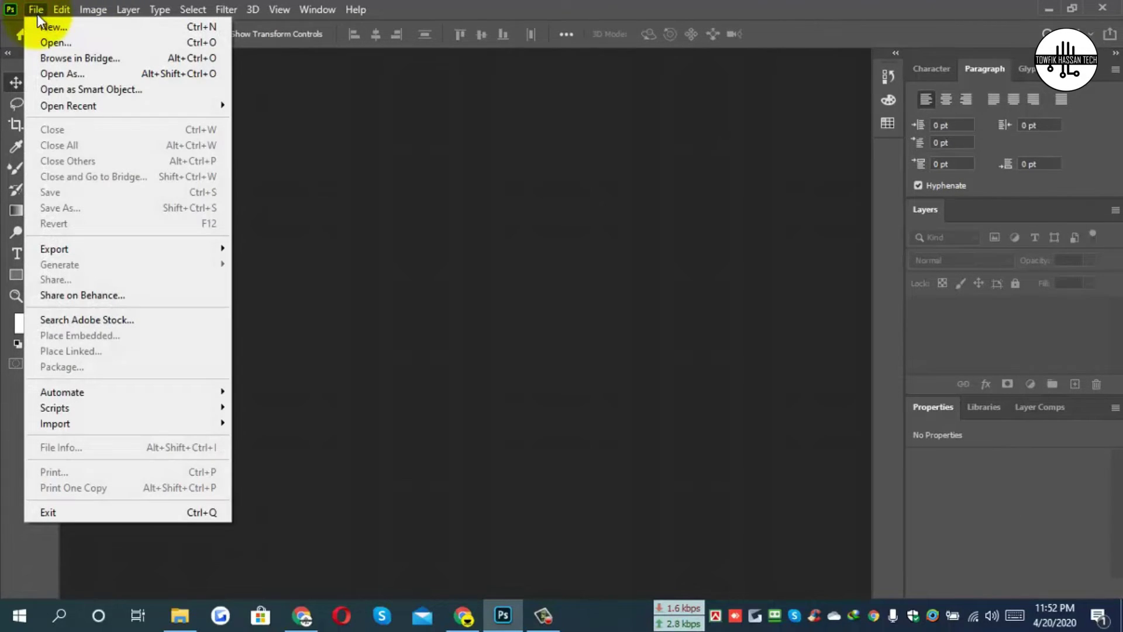
pyautogui.click(52, 43)
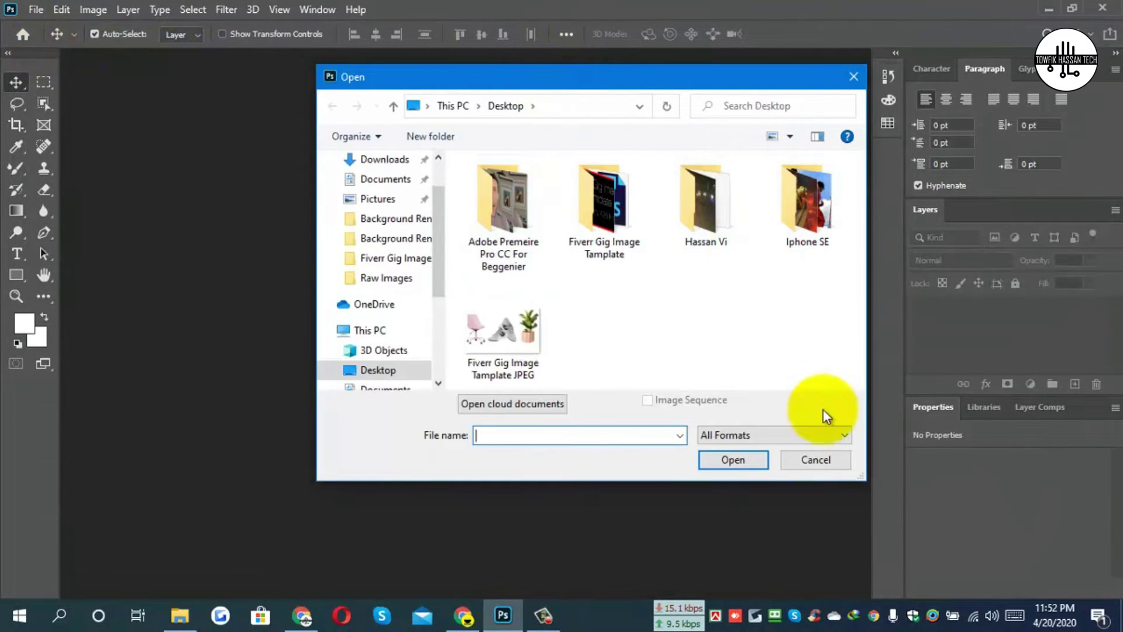
pyautogui.click(815, 459)
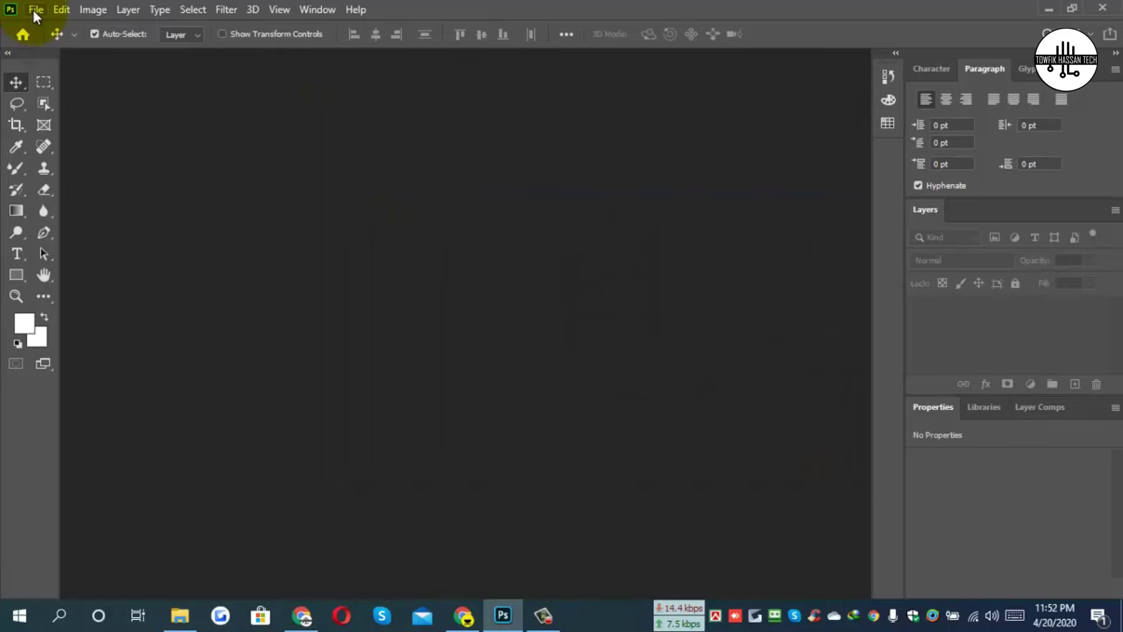
# Open Fiverr Gig Image Tamplate JPEG from the Fiverr Gig Image Tamplate folder on the Desktop.
pyautogui.click(36, 9)
pyautogui.click(49, 44)
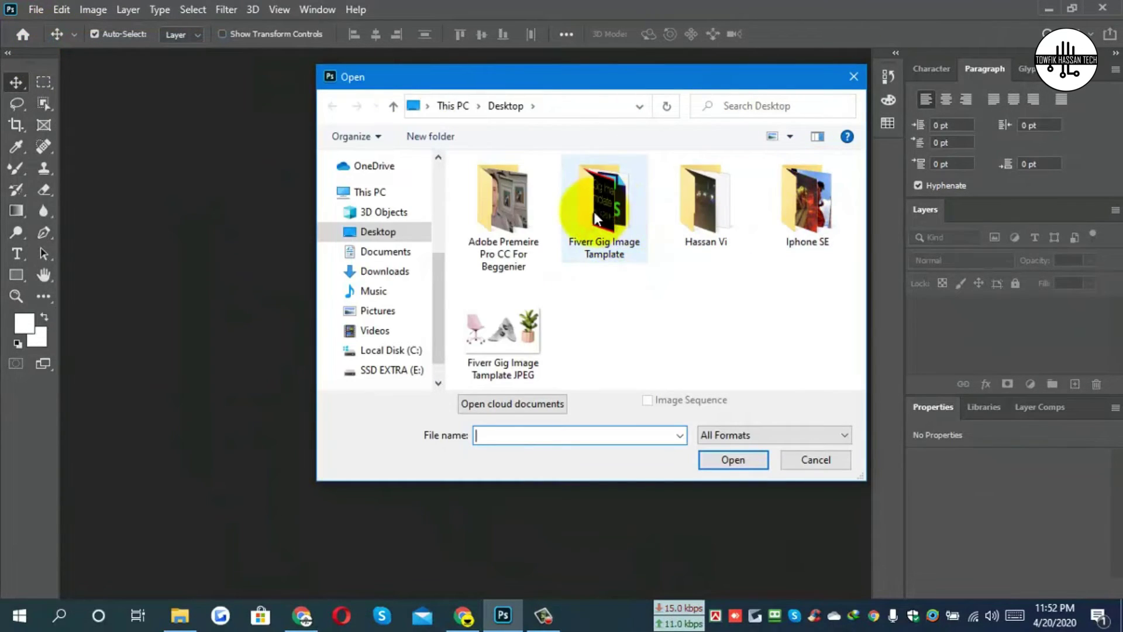
pyautogui.doubleClick(595, 212)
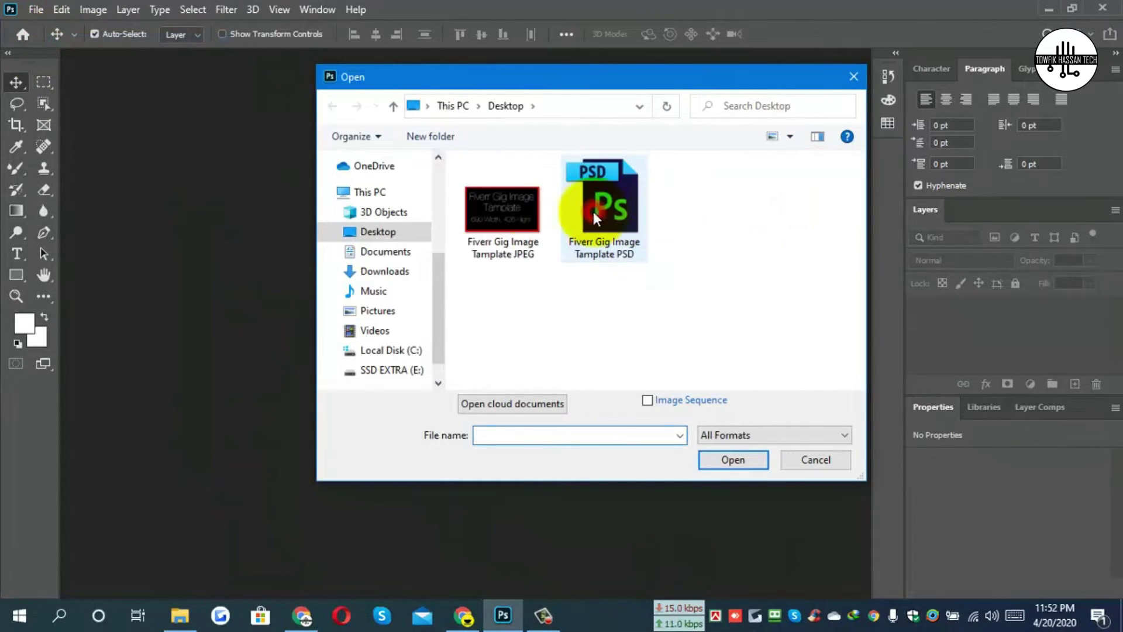
pyautogui.doubleClick(486, 211)
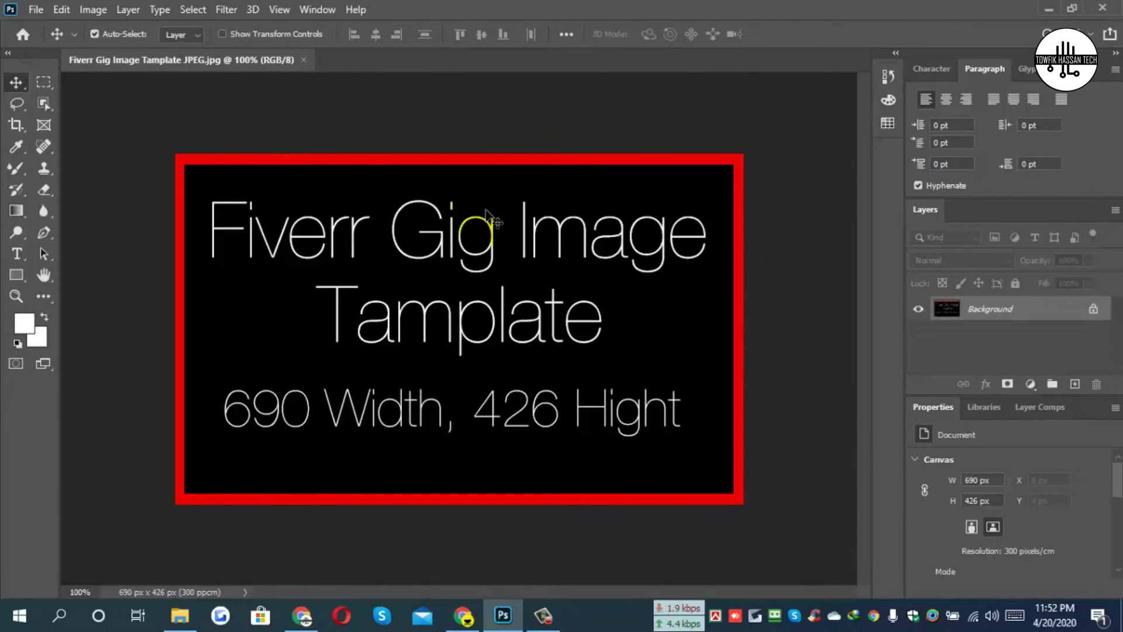
# Try extending the canvas with the Crop tool, first in width only and again in height only, undoing each attempt.
pyautogui.hotkey('ctrl', '-')
pyautogui.hotkey('ctrl', '-')
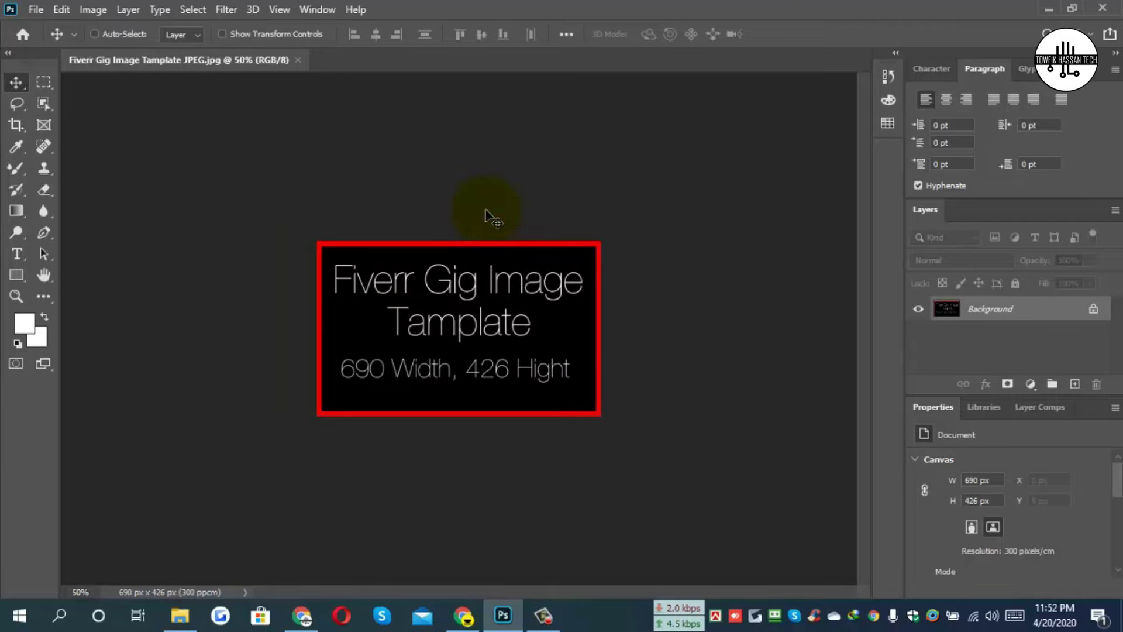
pyautogui.hotkey('ctrl', '-')
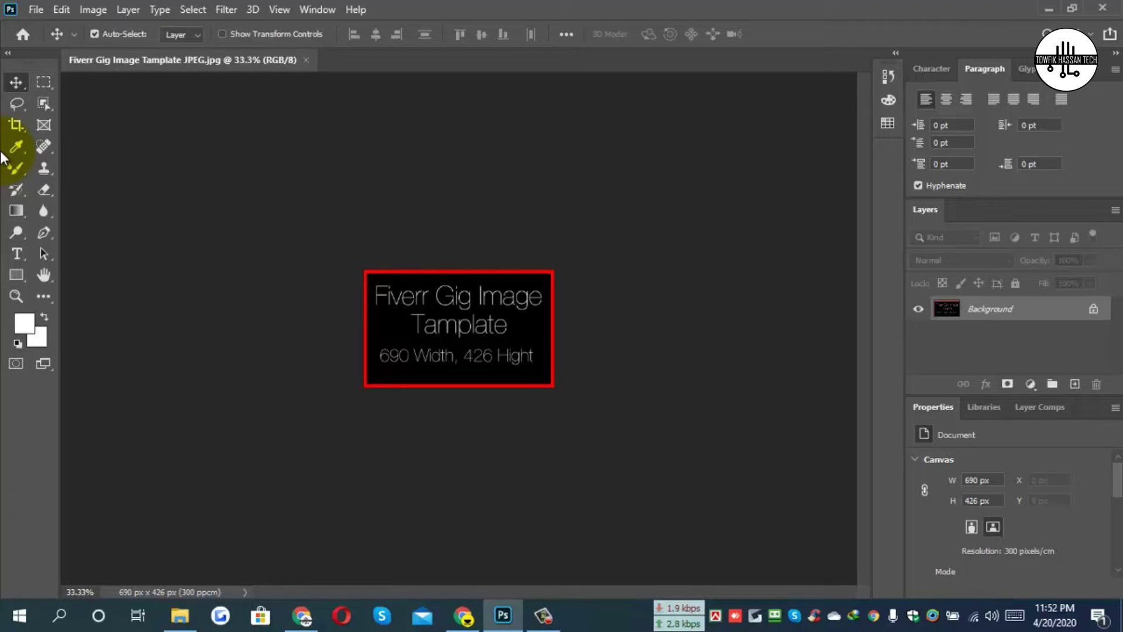
pyautogui.click(13, 124)
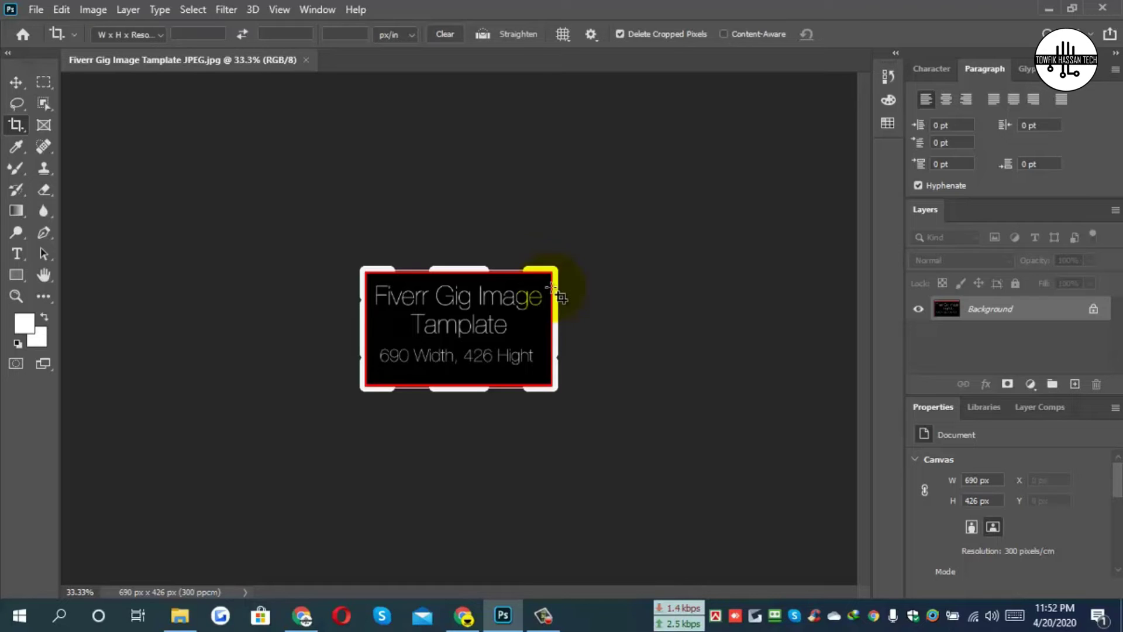
pyautogui.moveTo(556, 326); pyautogui.dragTo(731, 327)
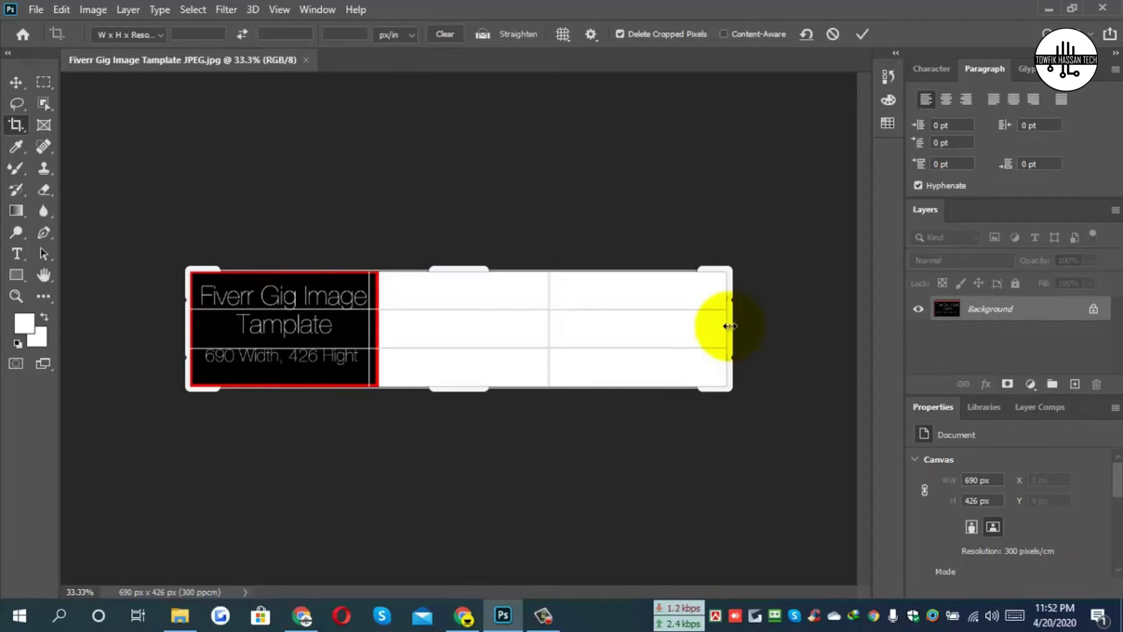
pyautogui.hotkey('ctrl', 'z')
pyautogui.moveTo(471, 261); pyautogui.dragTo(472, 162)
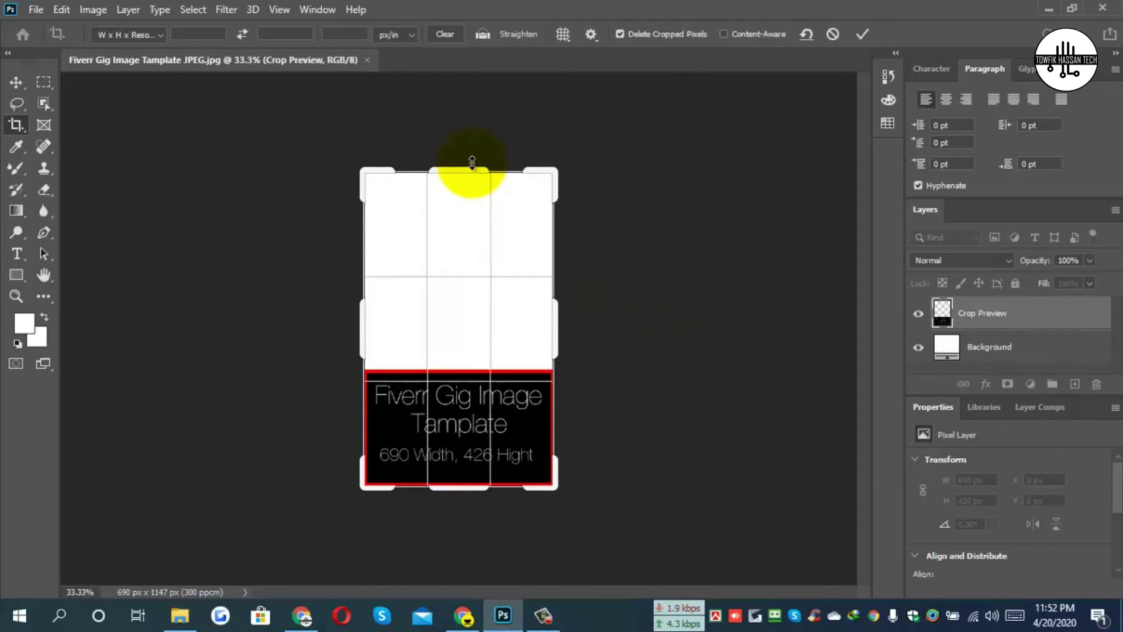
pyautogui.hotkey('ctrl', 'z')
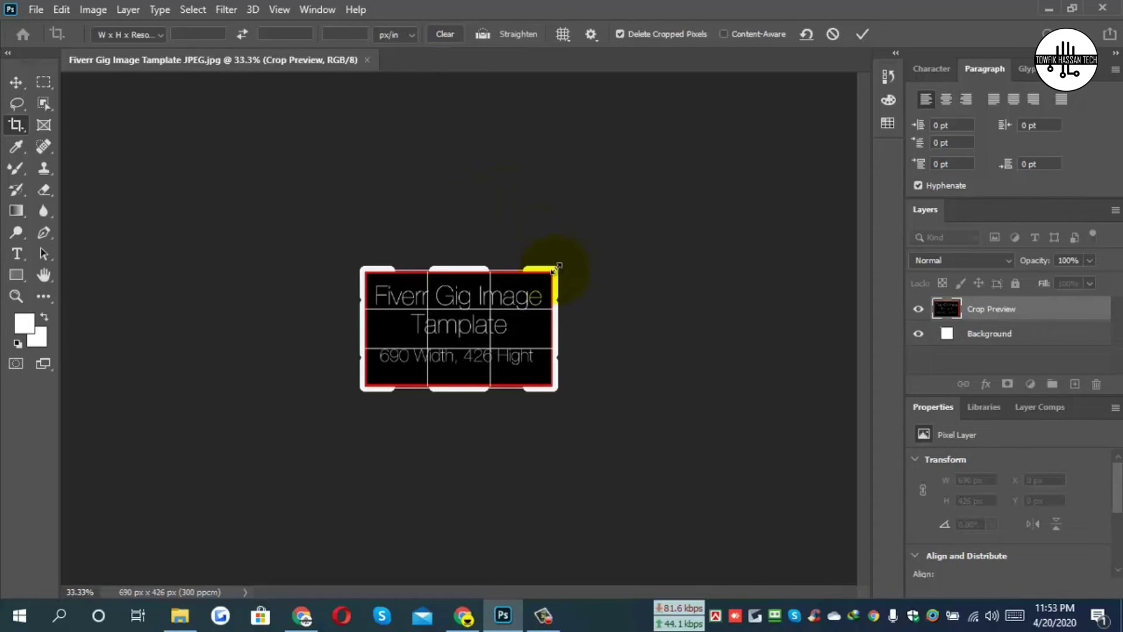
# Enlarge the canvas with the Crop tool to about 1614 × 996 px, keeping its proportions and the template centred.
pyautogui.moveTo(555, 268); pyautogui.dragTo(693, 203)
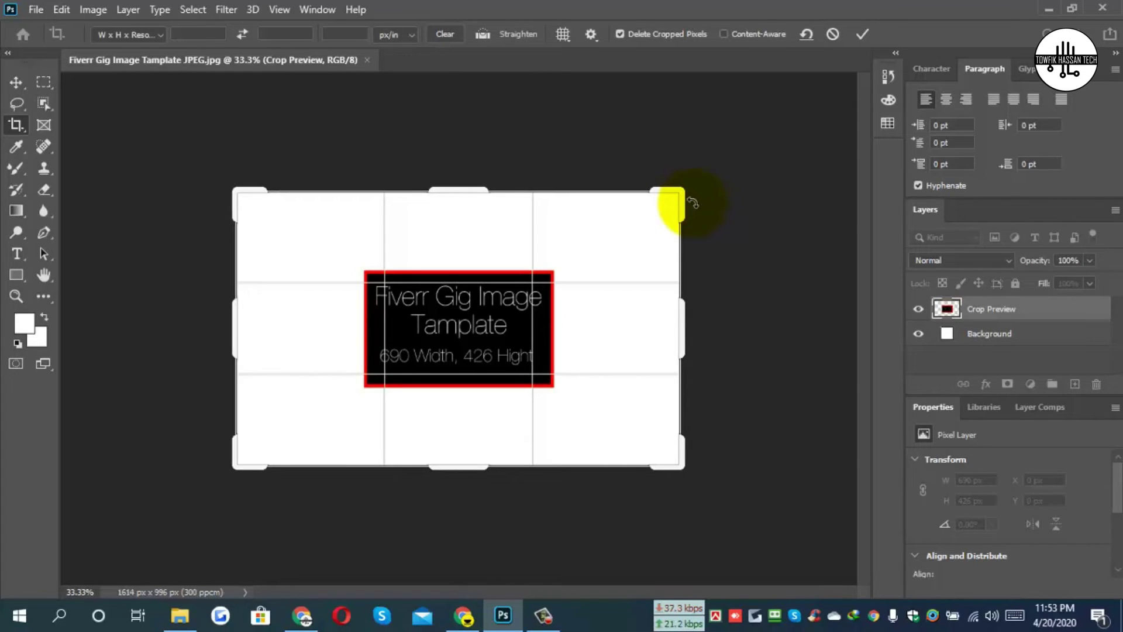
pyautogui.press('Return')
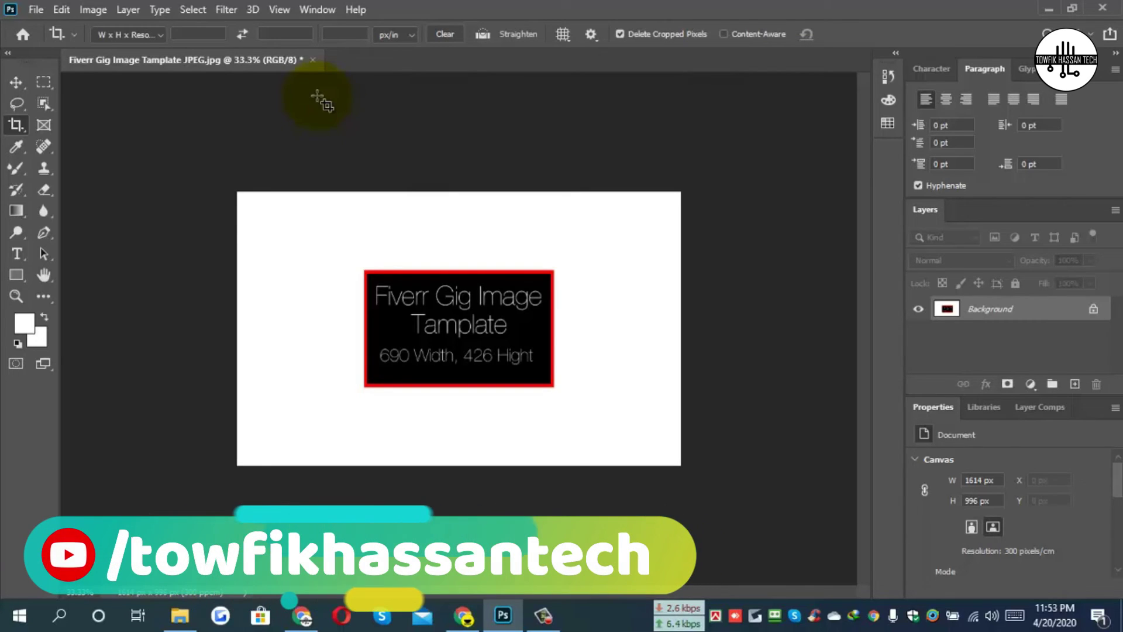
# Convert the locked Background into a regular layer and add a new empty layer above it.
pyautogui.doubleClick(1048, 316)
pyautogui.click(700, 170)
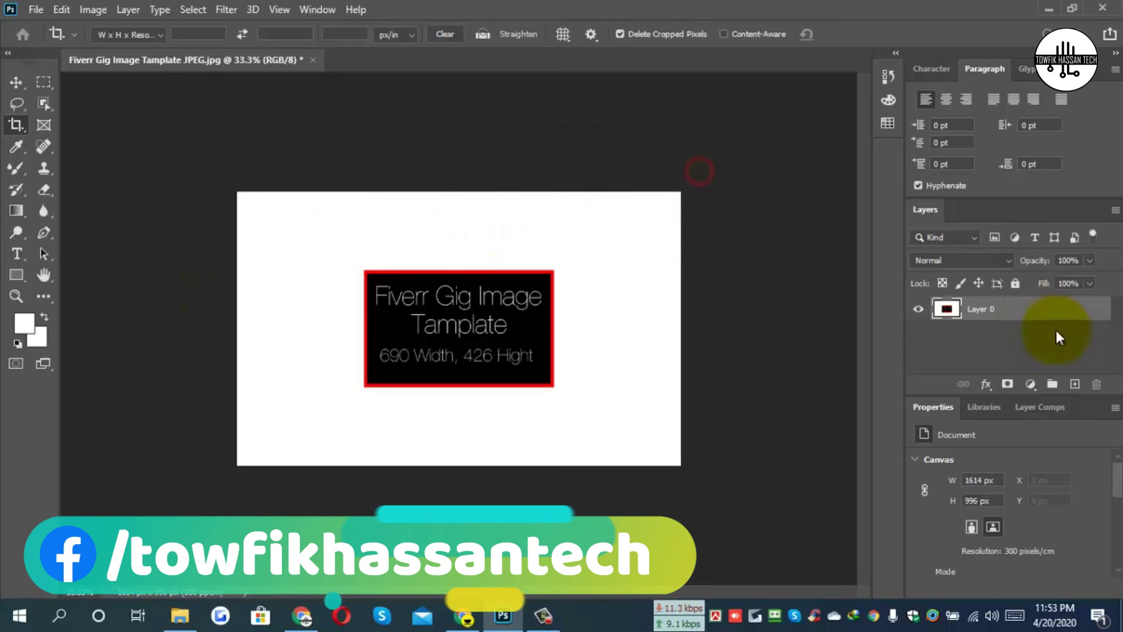
pyautogui.click(1075, 384)
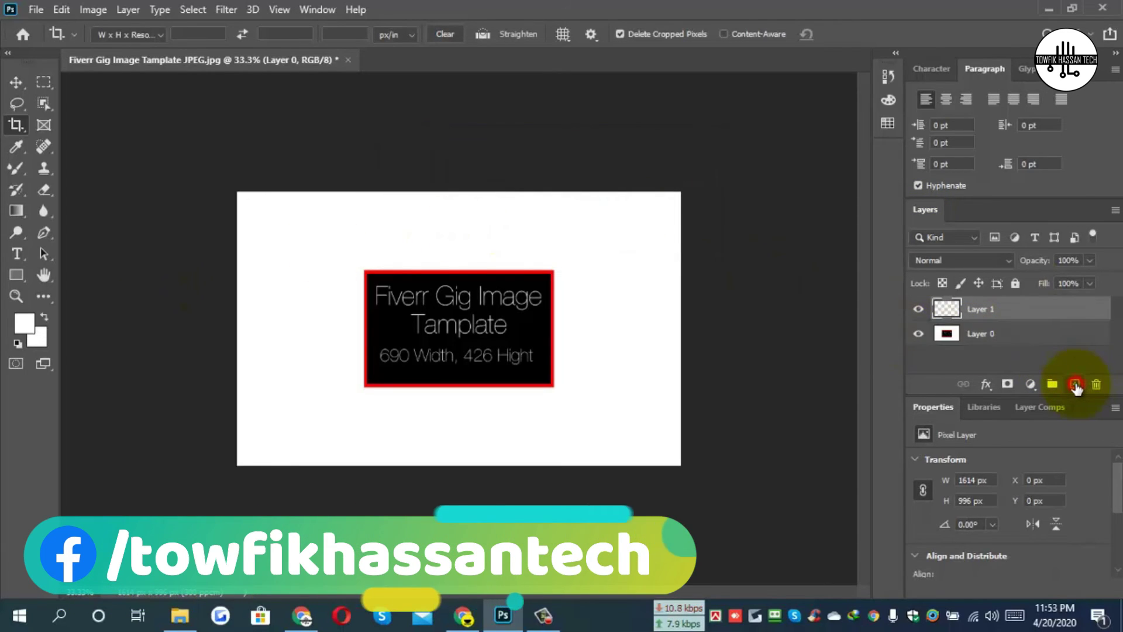
# Delete the layer holding the template artwork, keeping only the empty layer, and activate the Move tool.
pyautogui.keyDown('shift'); pyautogui.click(977, 337); pyautogui.keyUp('shift')
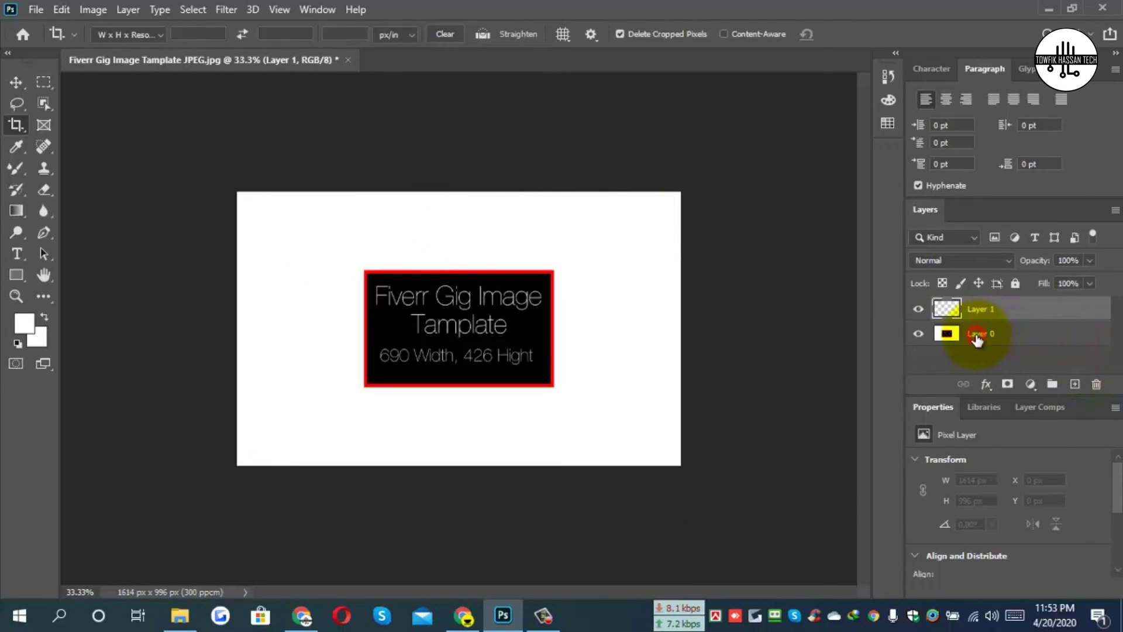
pyautogui.click(977, 336)
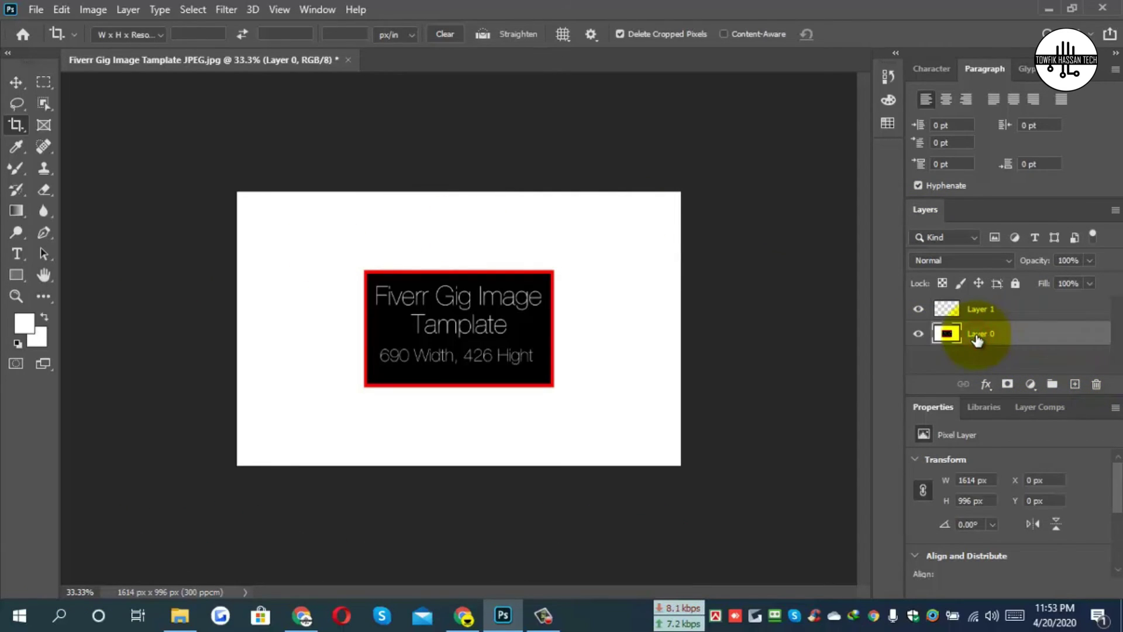
pyautogui.click(1097, 386)
pyautogui.click(509, 241)
pyautogui.press('v')
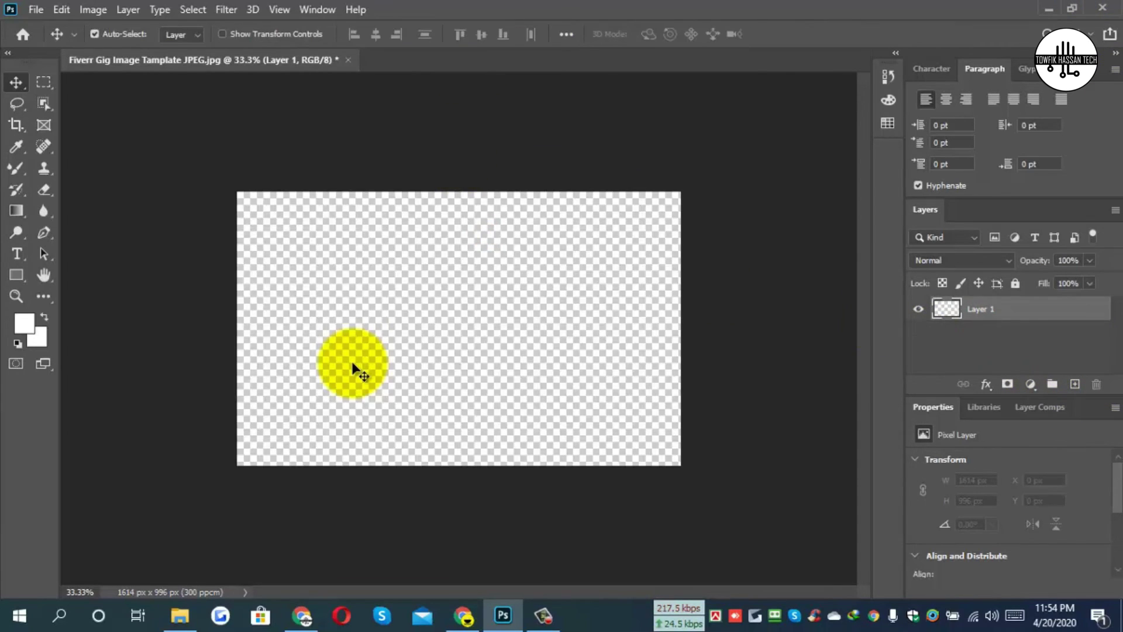